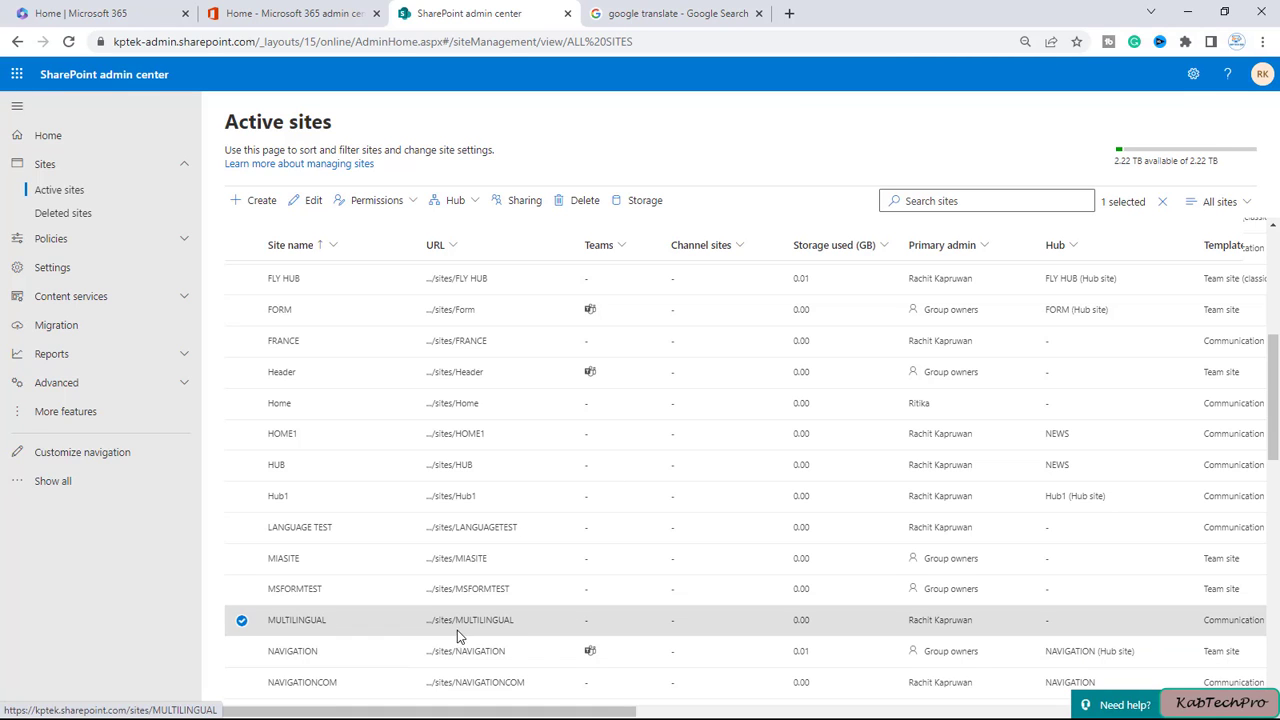
# Open the MULTILINGUAL site from Active sites in a new tab and switch to it.
pyautogui.click(471, 622)
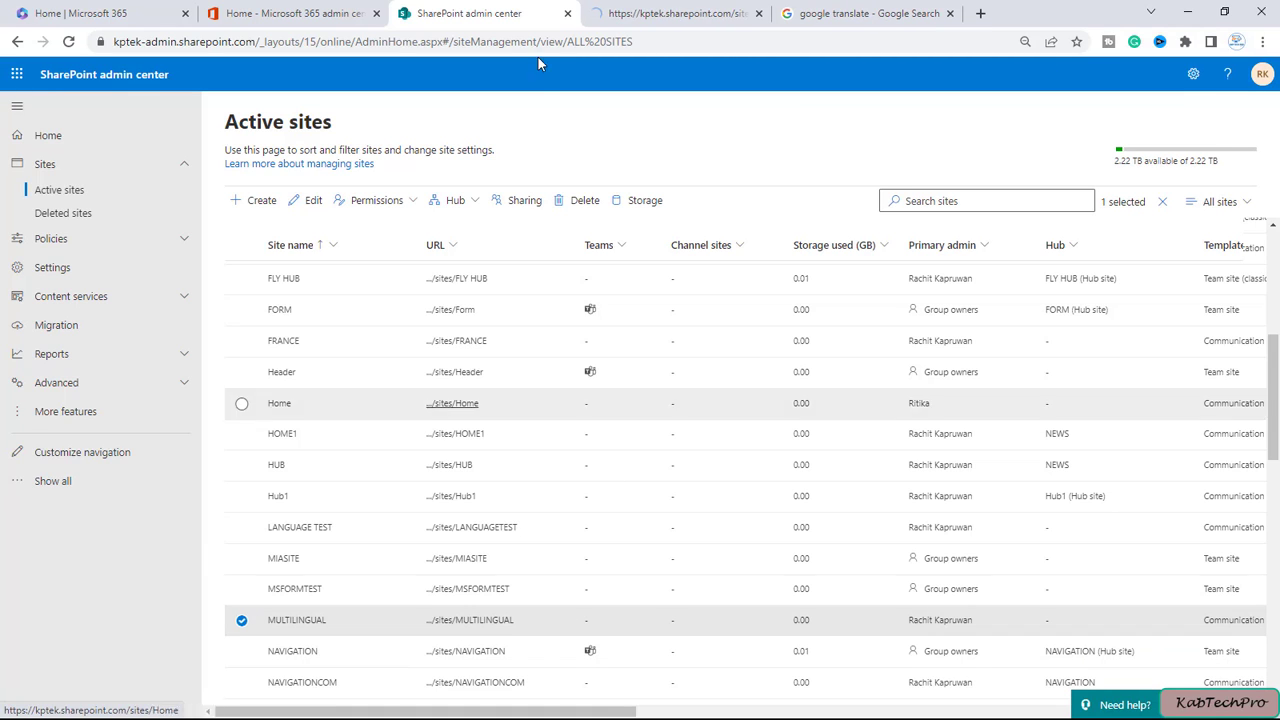
pyautogui.click(640, 12)
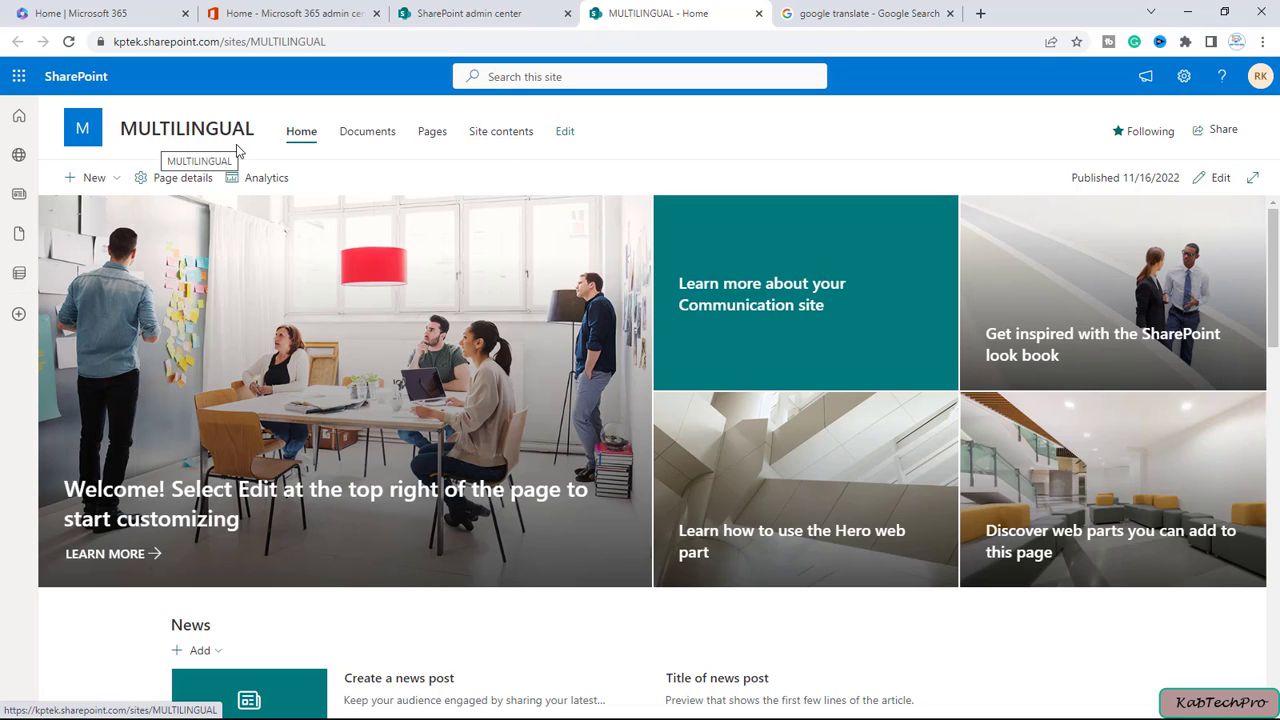
# Go from the MULTILINGUAL home page to the site's Site contents.
pyautogui.click(494, 137)
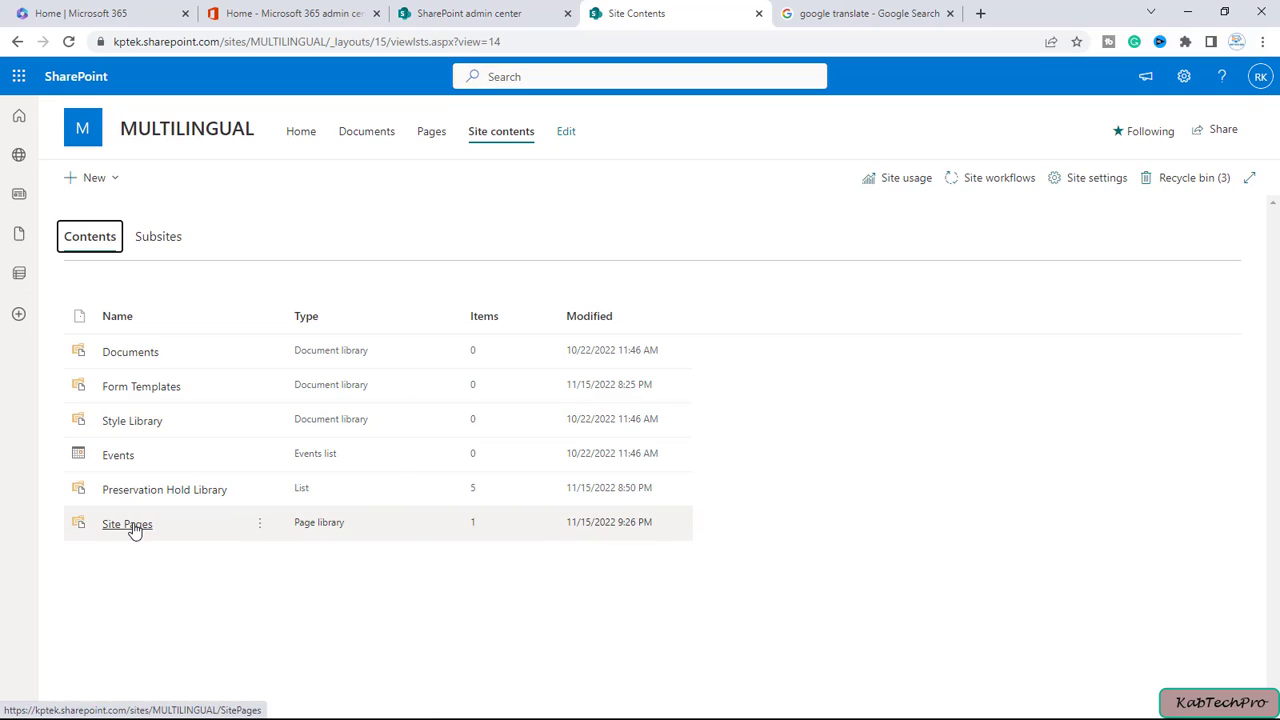
# Create a new site page in the Site Pages library titled ENGLISH.
pyautogui.click(130, 525)
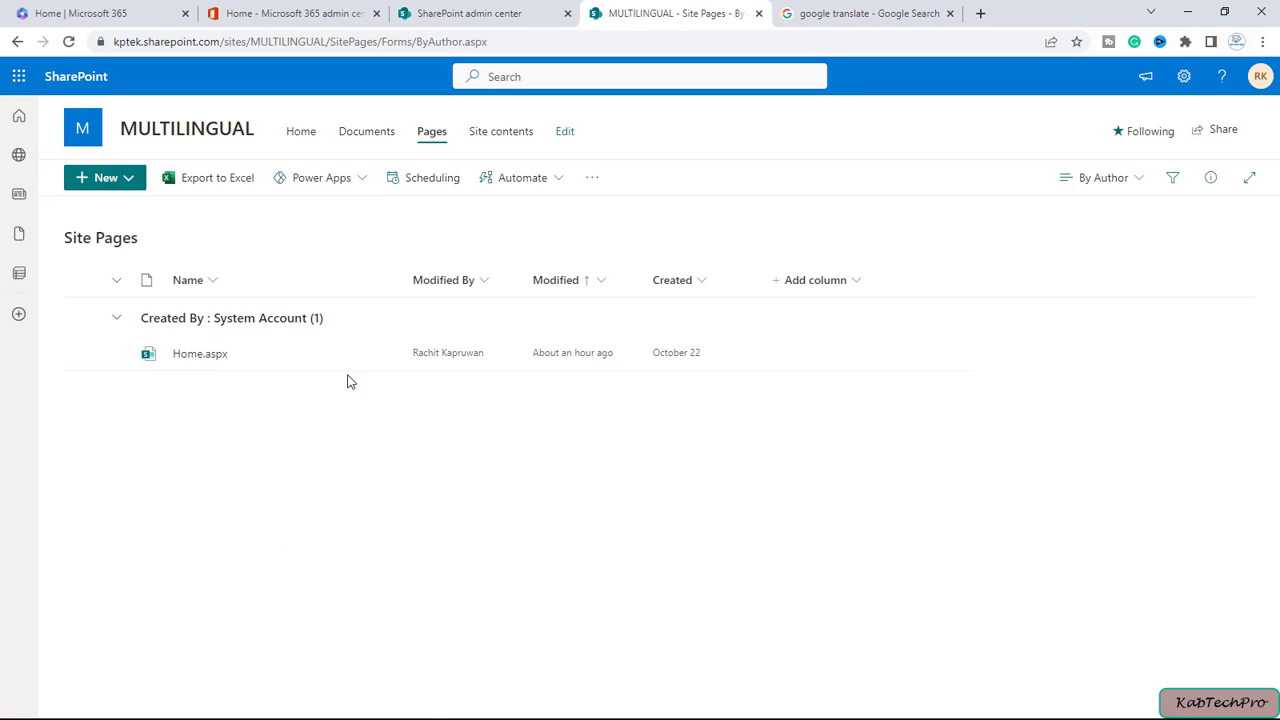
pyautogui.click(120, 185)
pyautogui.click(120, 211)
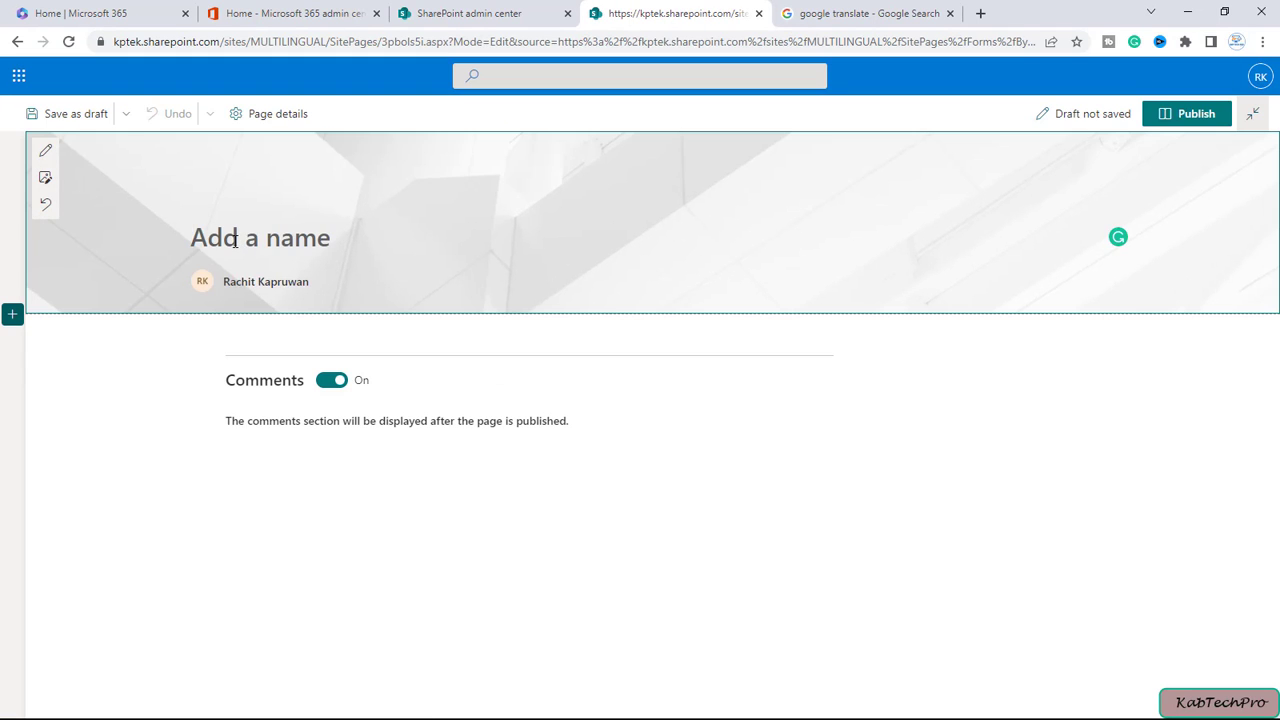
pyautogui.write('ENGLISH')
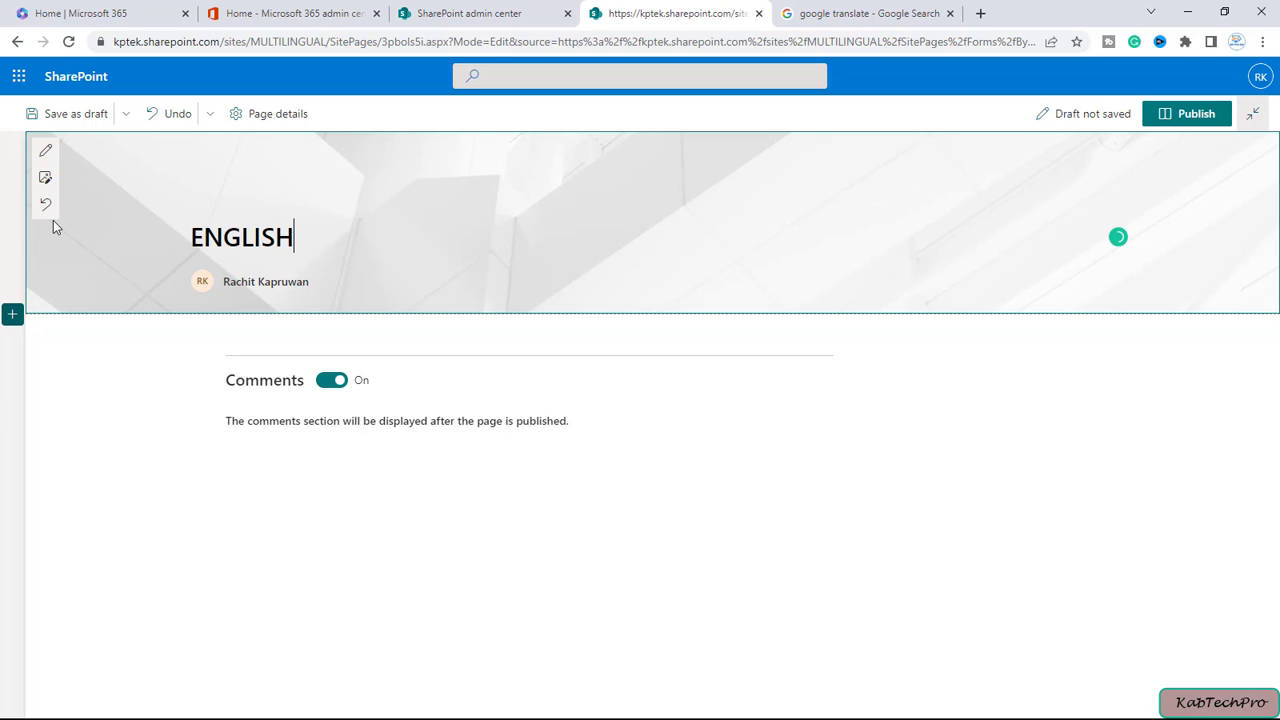
# Set a stock photo as the ENGLISH page's header image and publish the page.
pyautogui.click(44, 179)
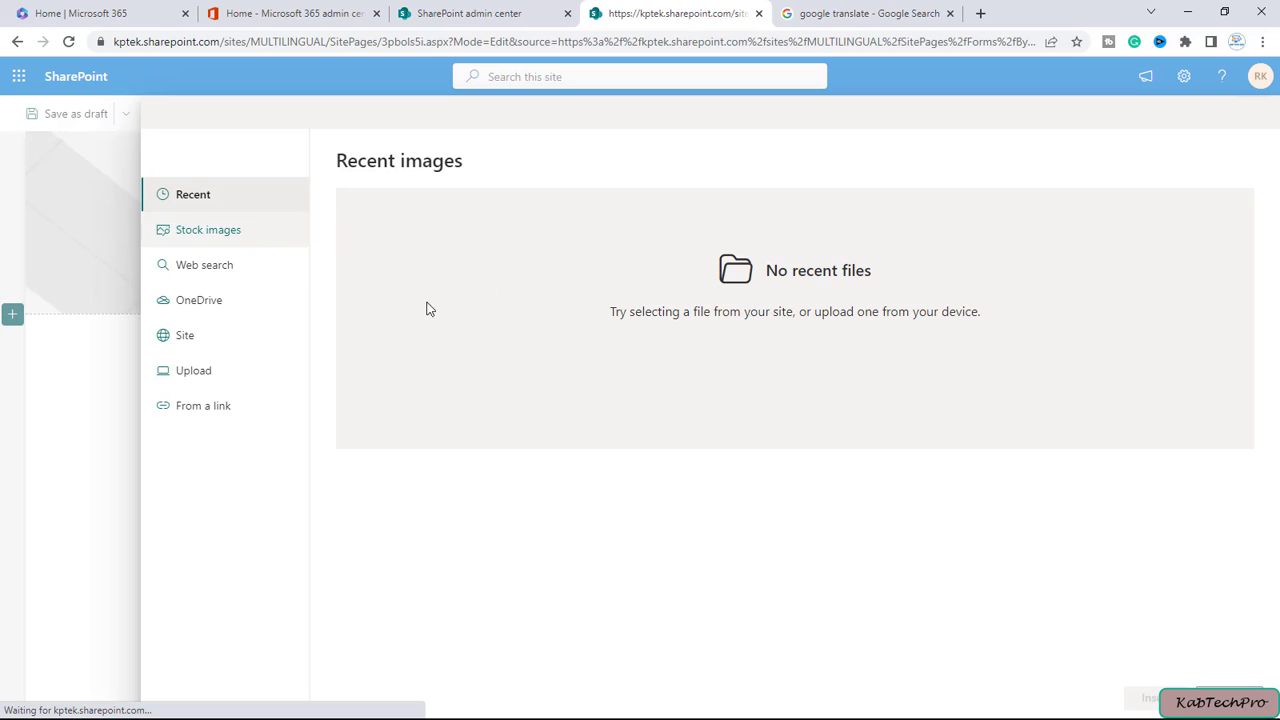
pyautogui.click(234, 240)
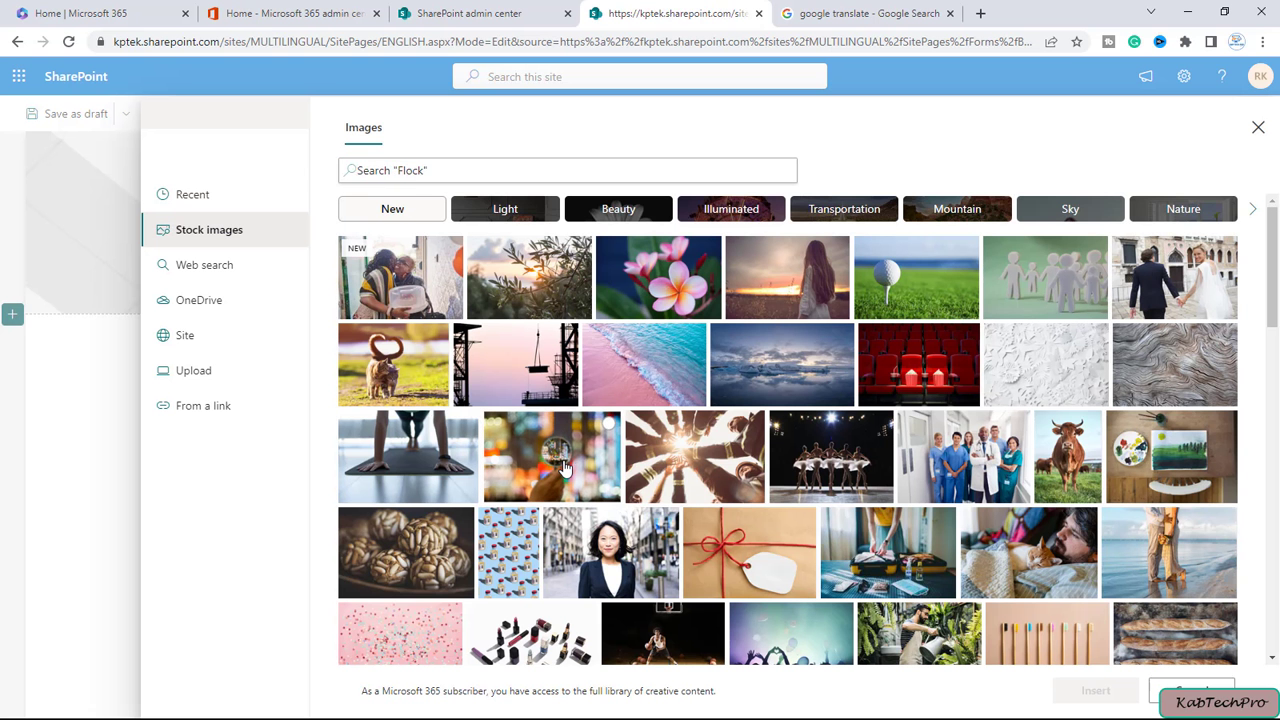
pyautogui.click(552, 456)
pyautogui.click(1096, 690)
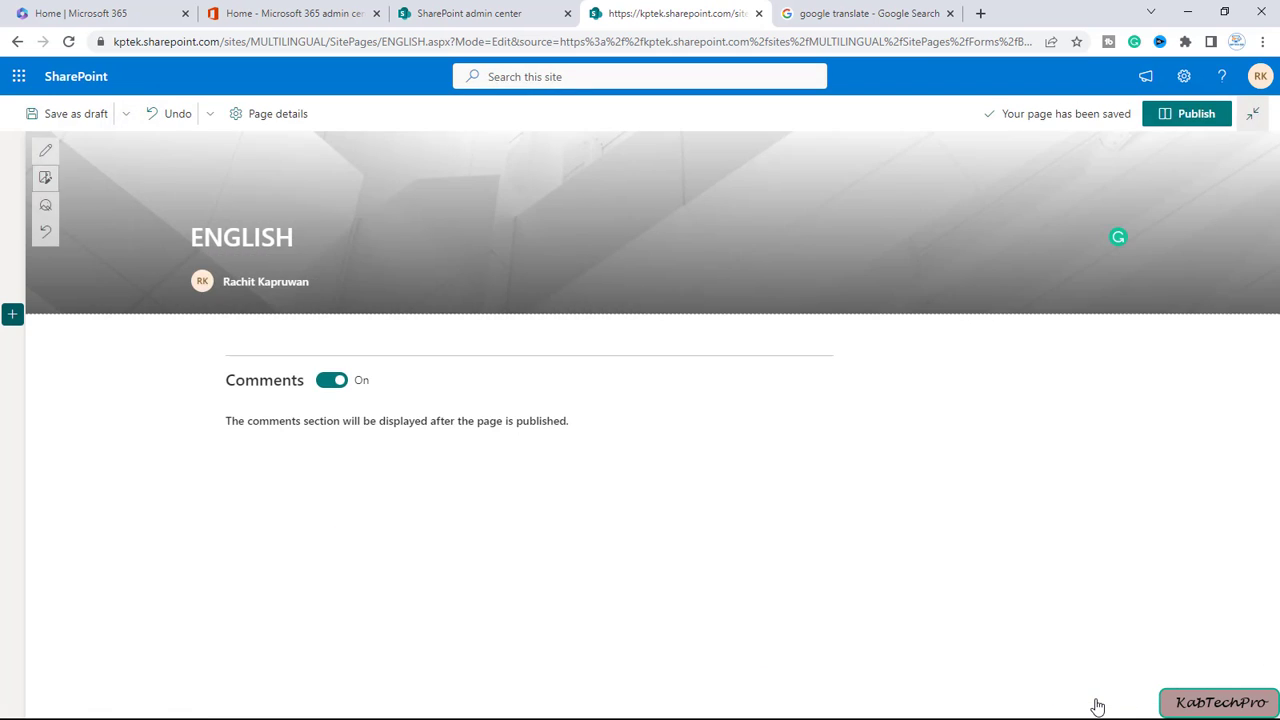
pyautogui.click(1168, 118)
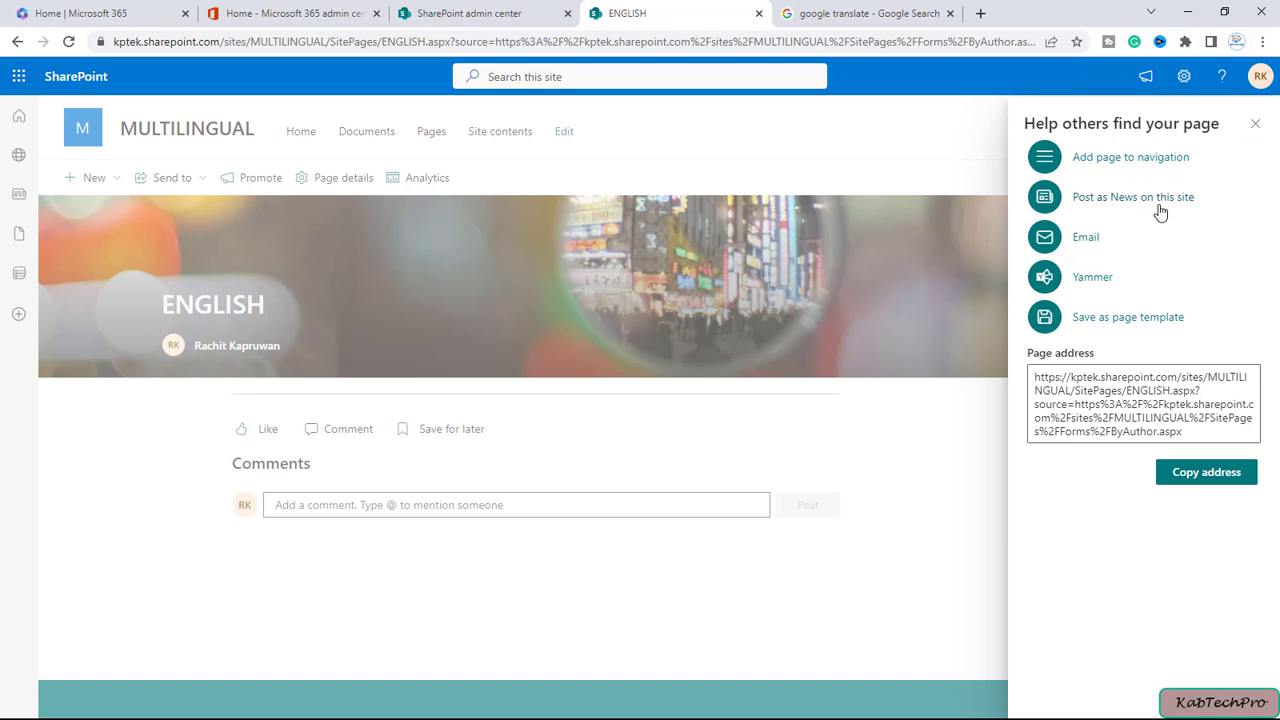
# Dismiss the promotion panel and confirm ENGLISH.aspx is listed in Site Pages.
pyautogui.click(1255, 123)
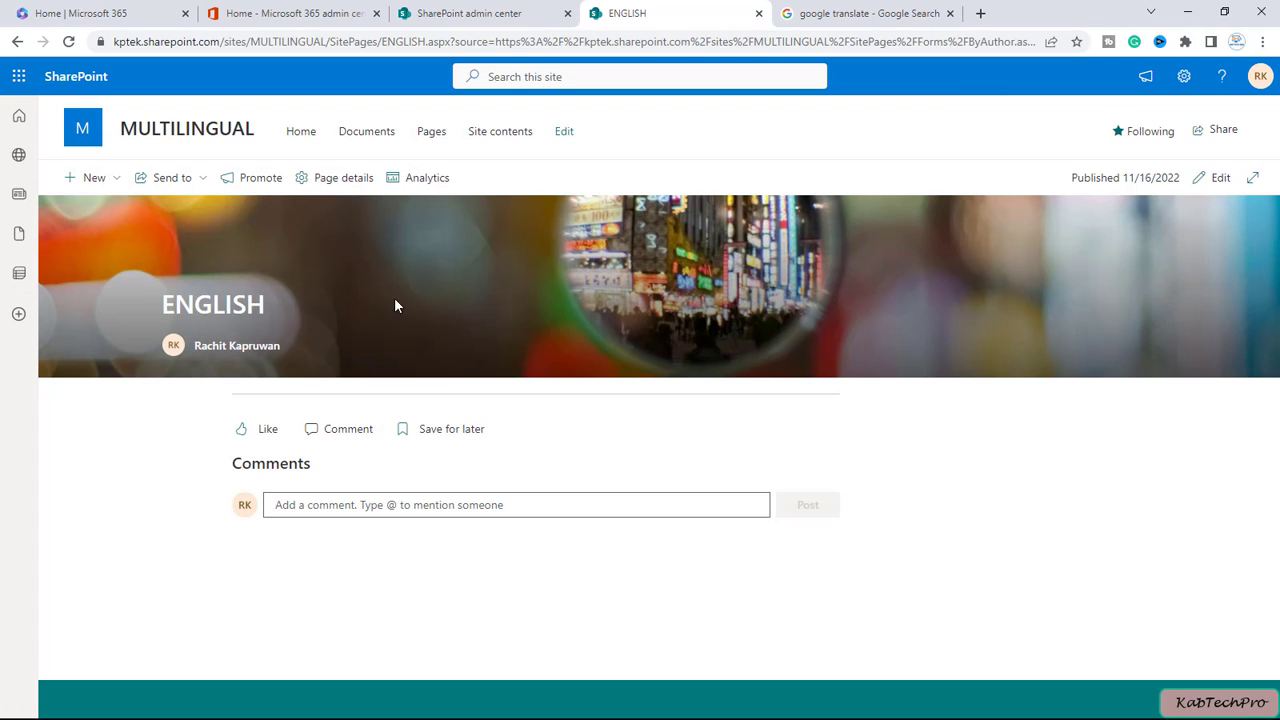
pyautogui.click(497, 133)
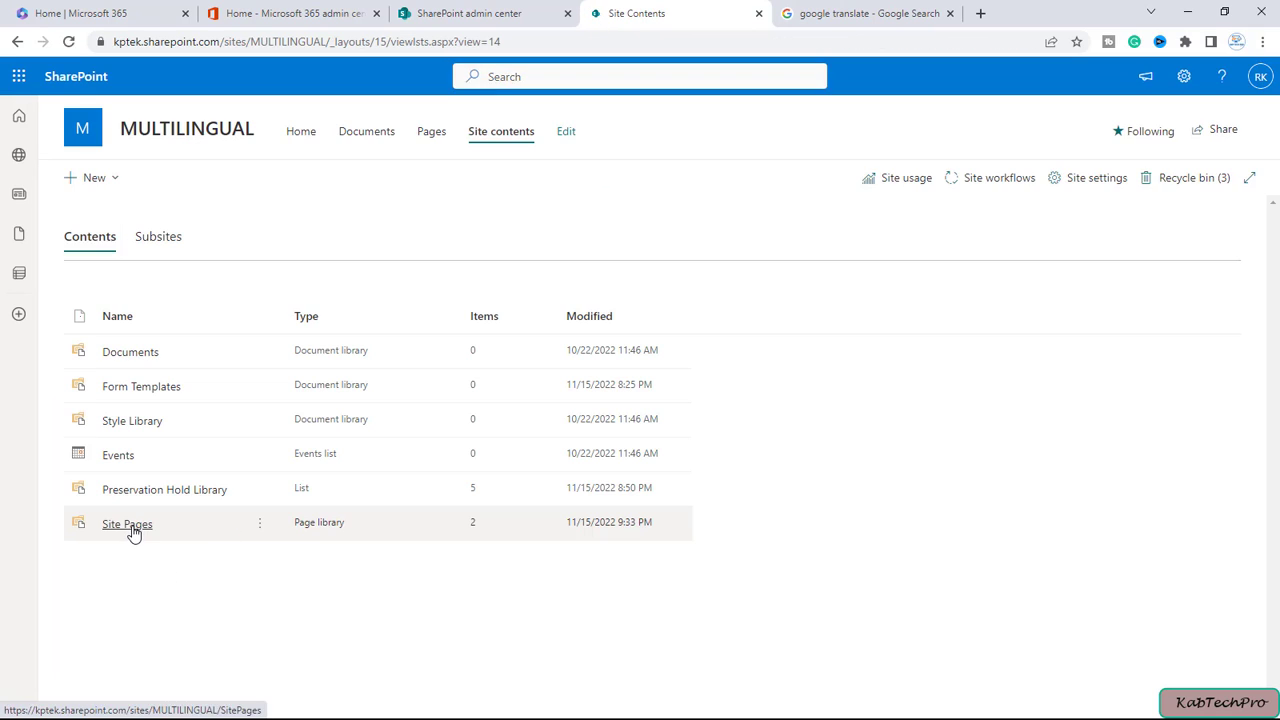
pyautogui.click(132, 527)
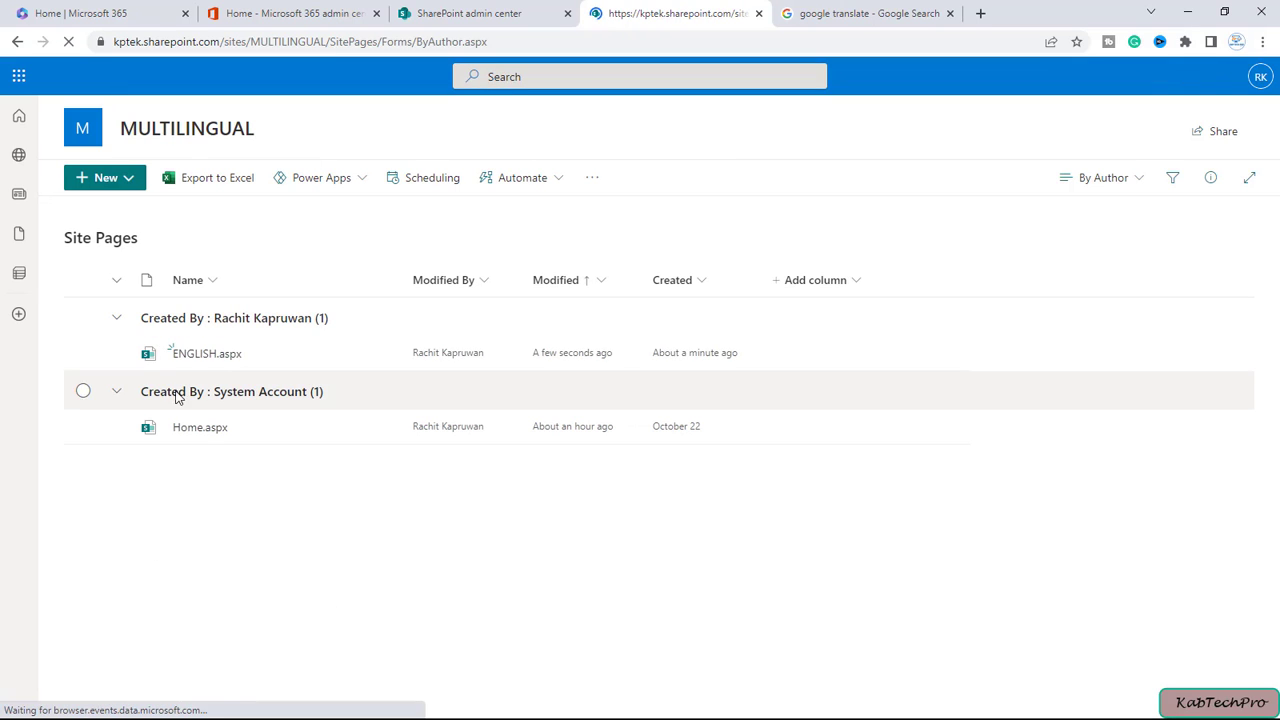
pyautogui.click(84, 354)
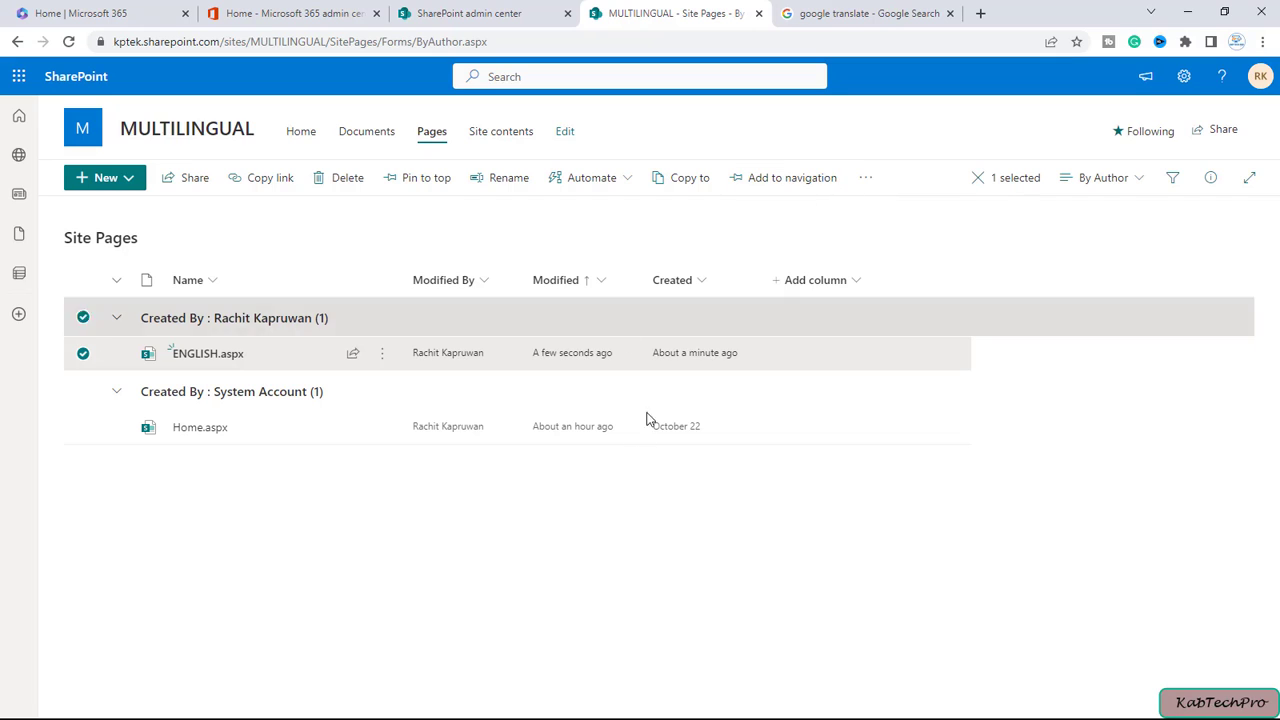
pyautogui.moveTo(197, 360)
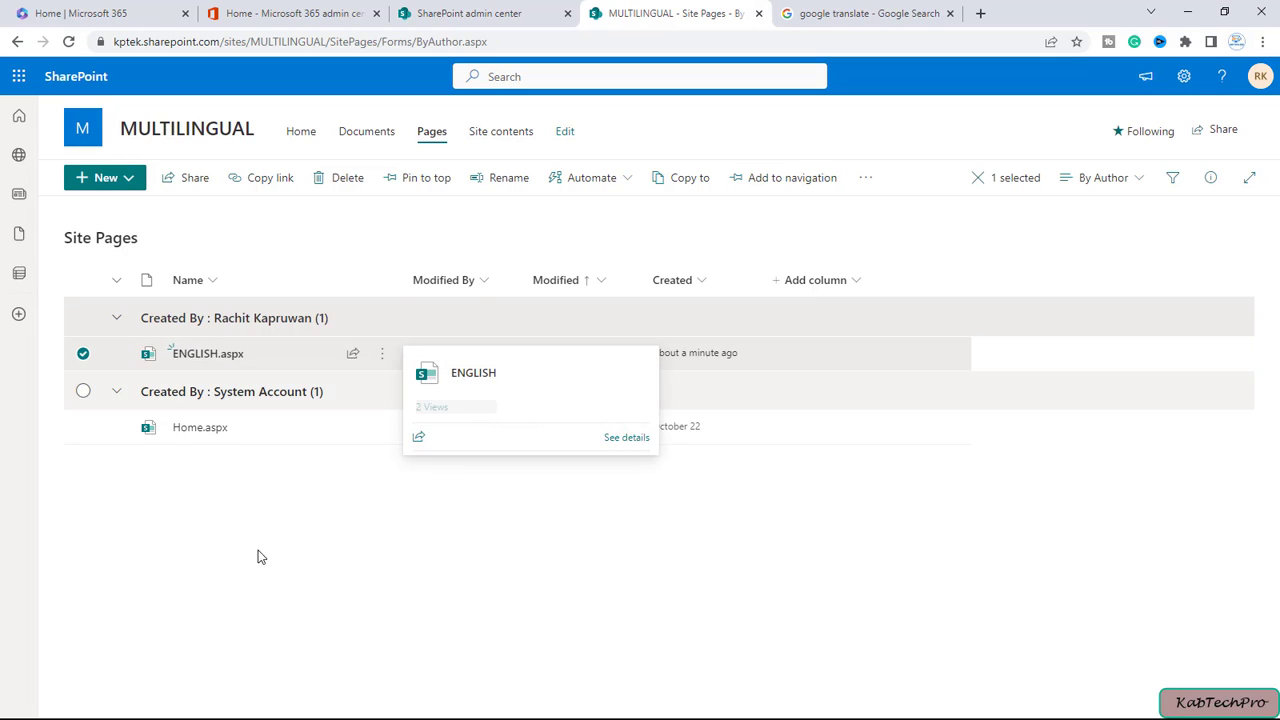
pyautogui.click(83, 356)
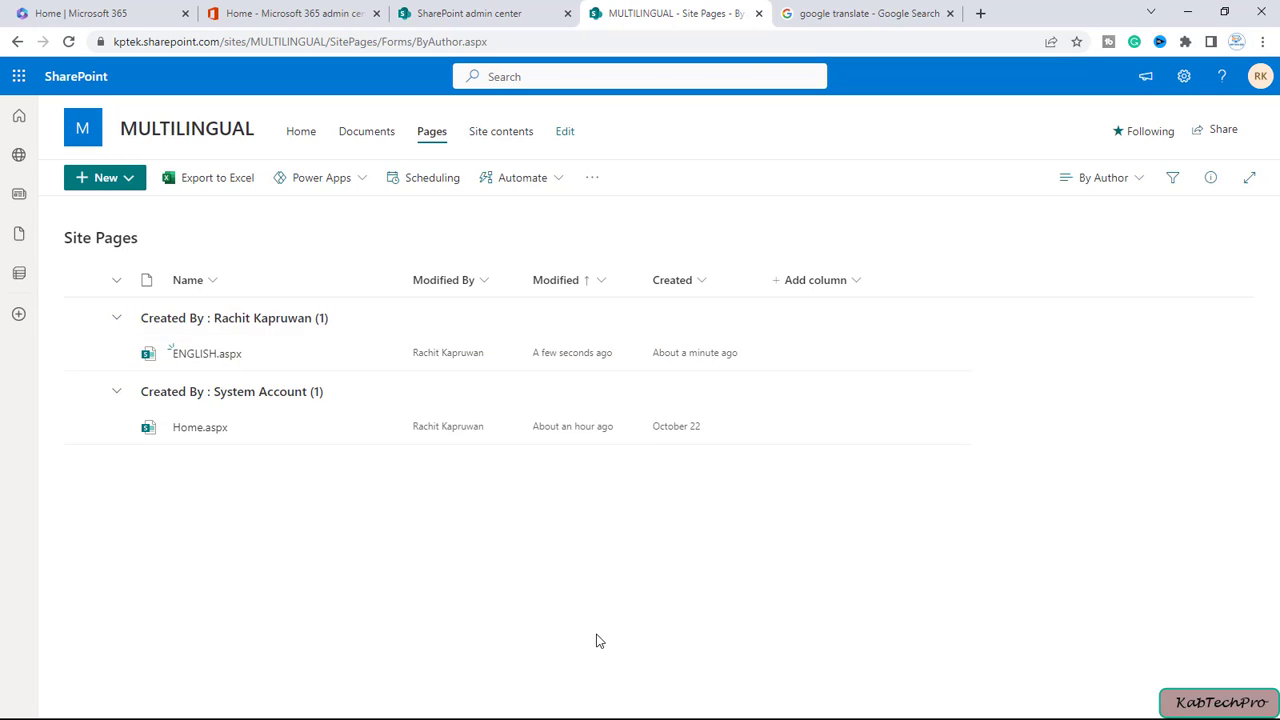
# Open Site settings > Language settings and enable translation into multiple languages.
pyautogui.click(517, 139)
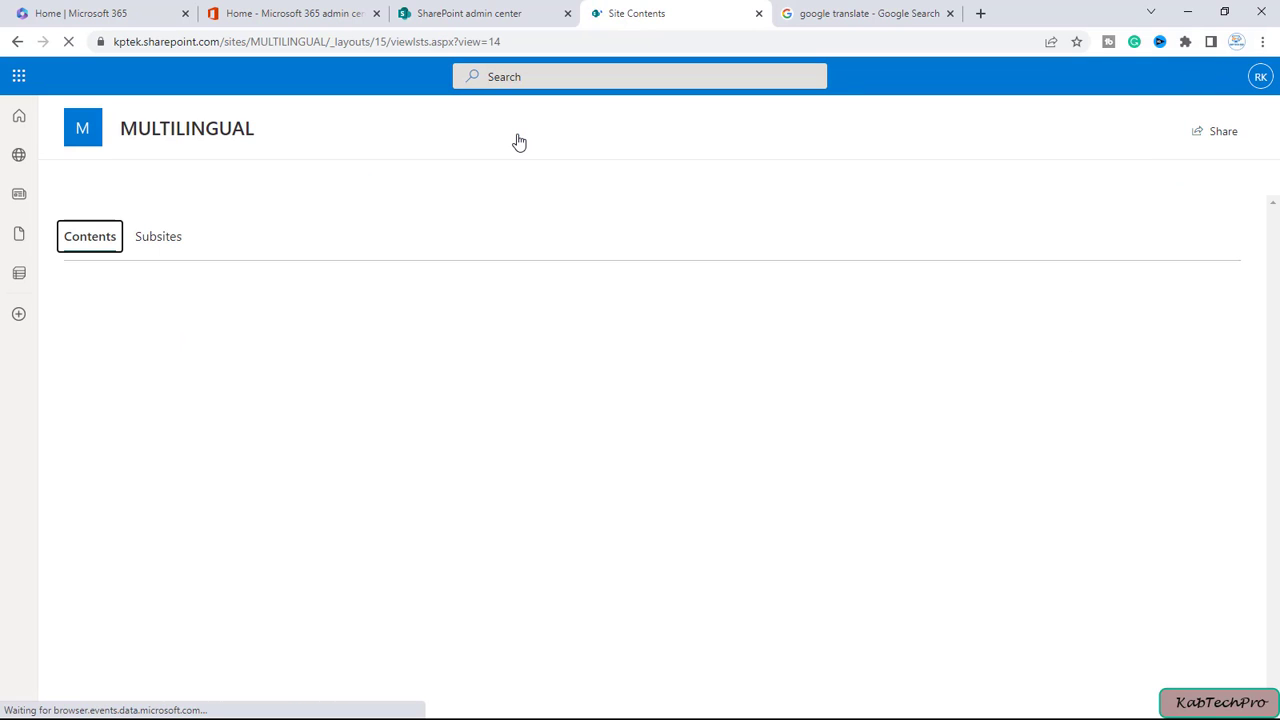
pyautogui.click(1091, 180)
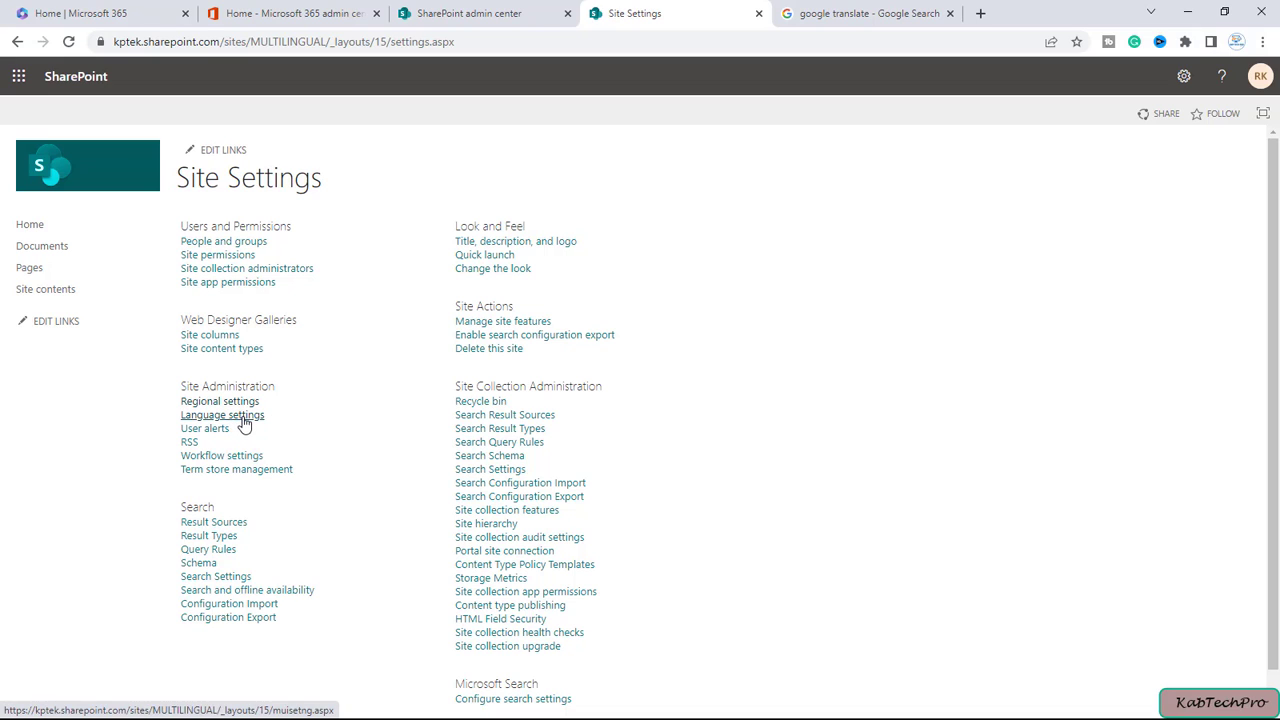
pyautogui.click(244, 424)
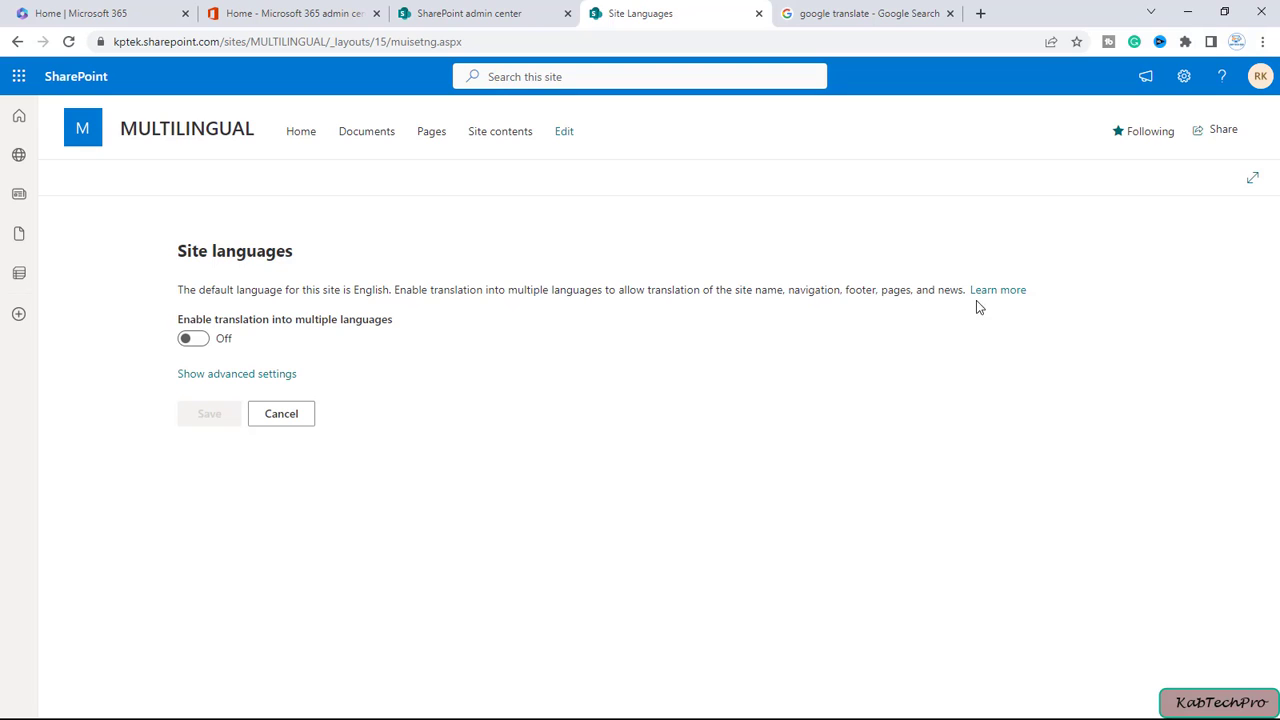
pyautogui.click(193, 339)
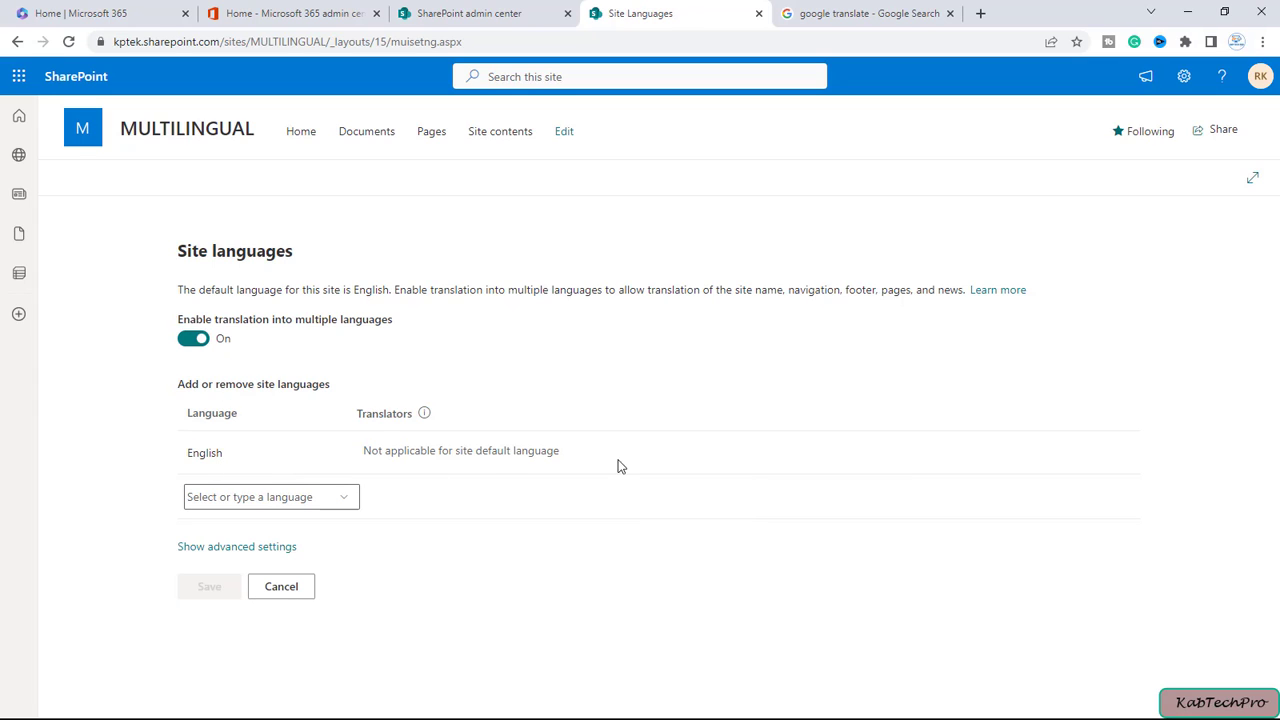
# Add Hungarian as a site language with the site owner as its translator.
pyautogui.click(346, 498)
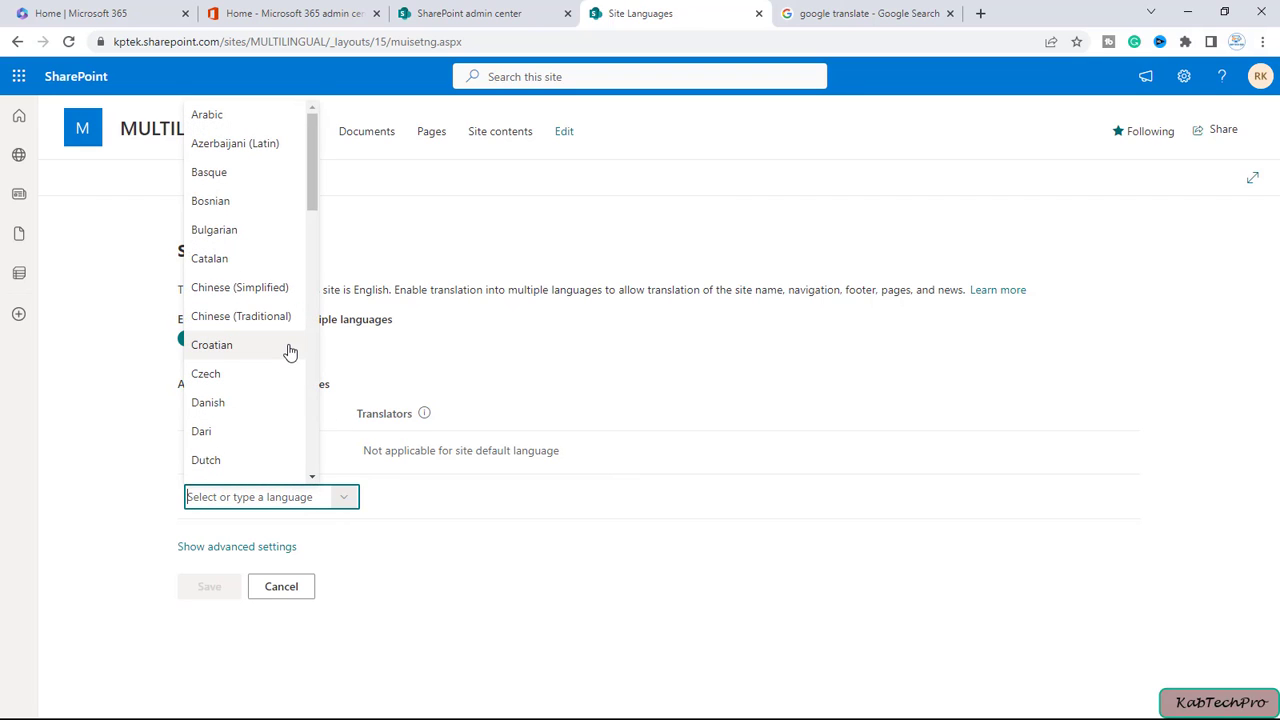
pyautogui.scroll(-1, 283, 364)
pyautogui.scroll(-2, 283, 364)
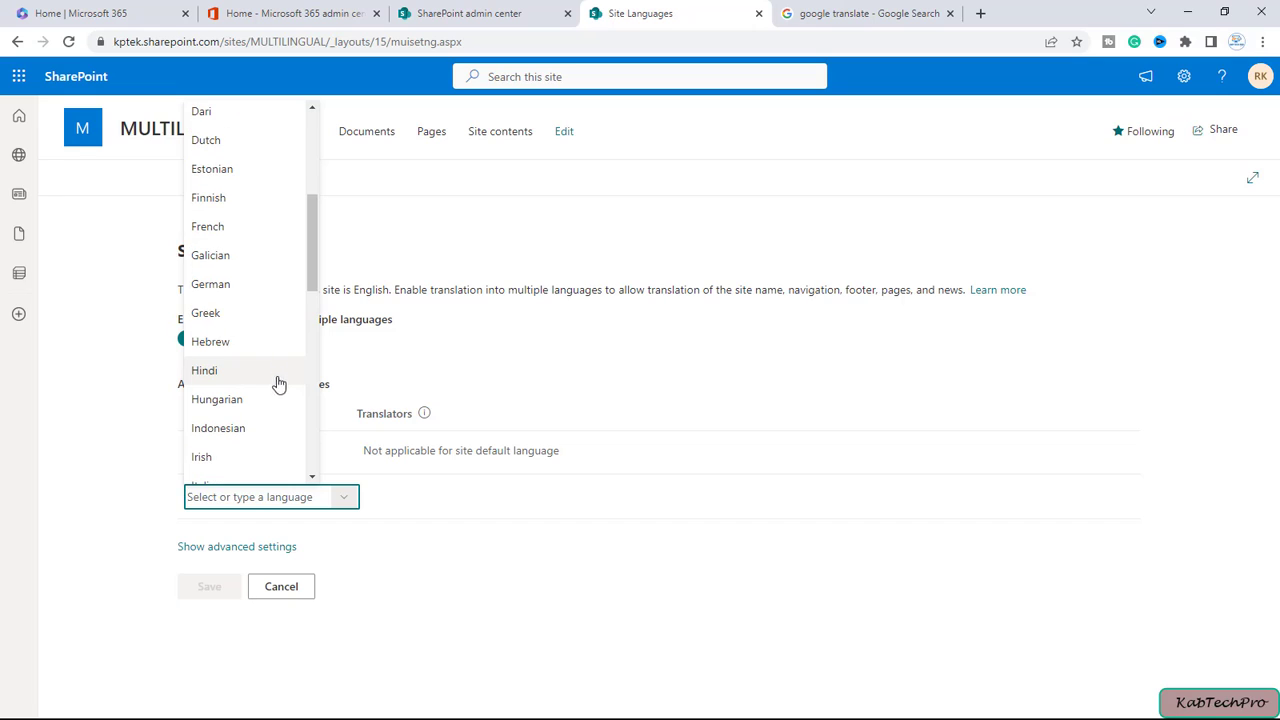
pyautogui.click(250, 398)
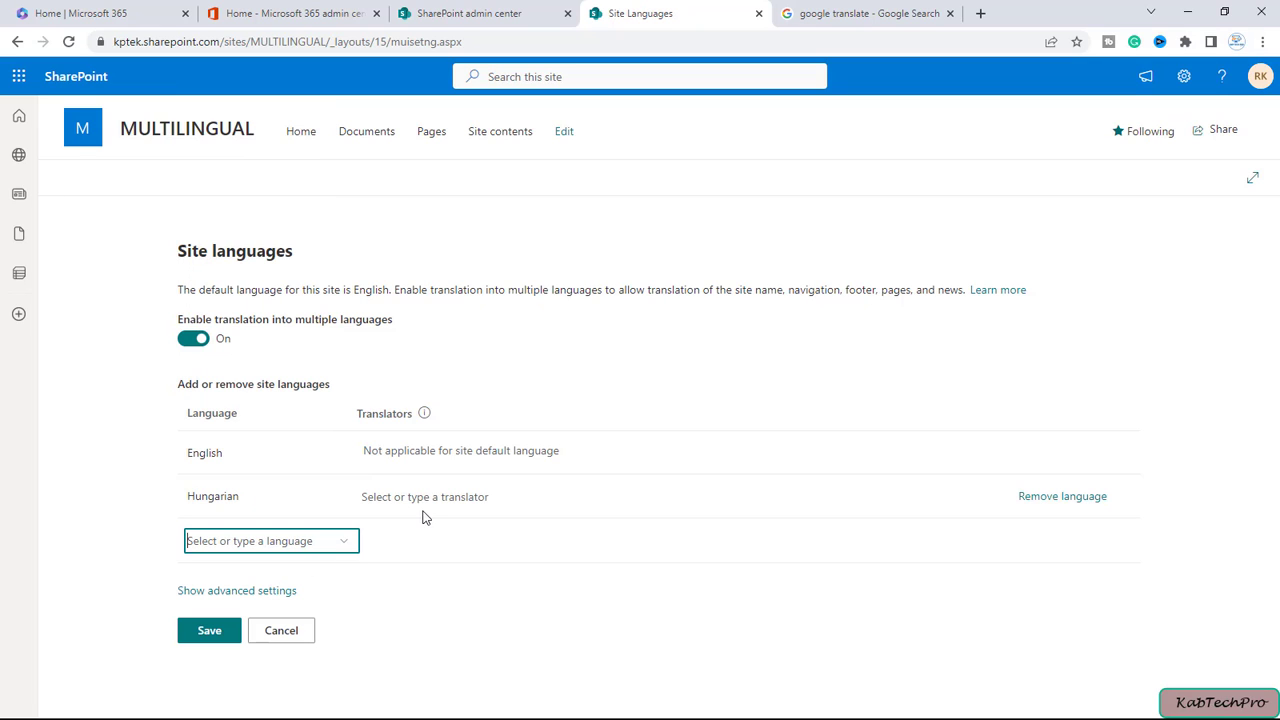
pyautogui.click(451, 501)
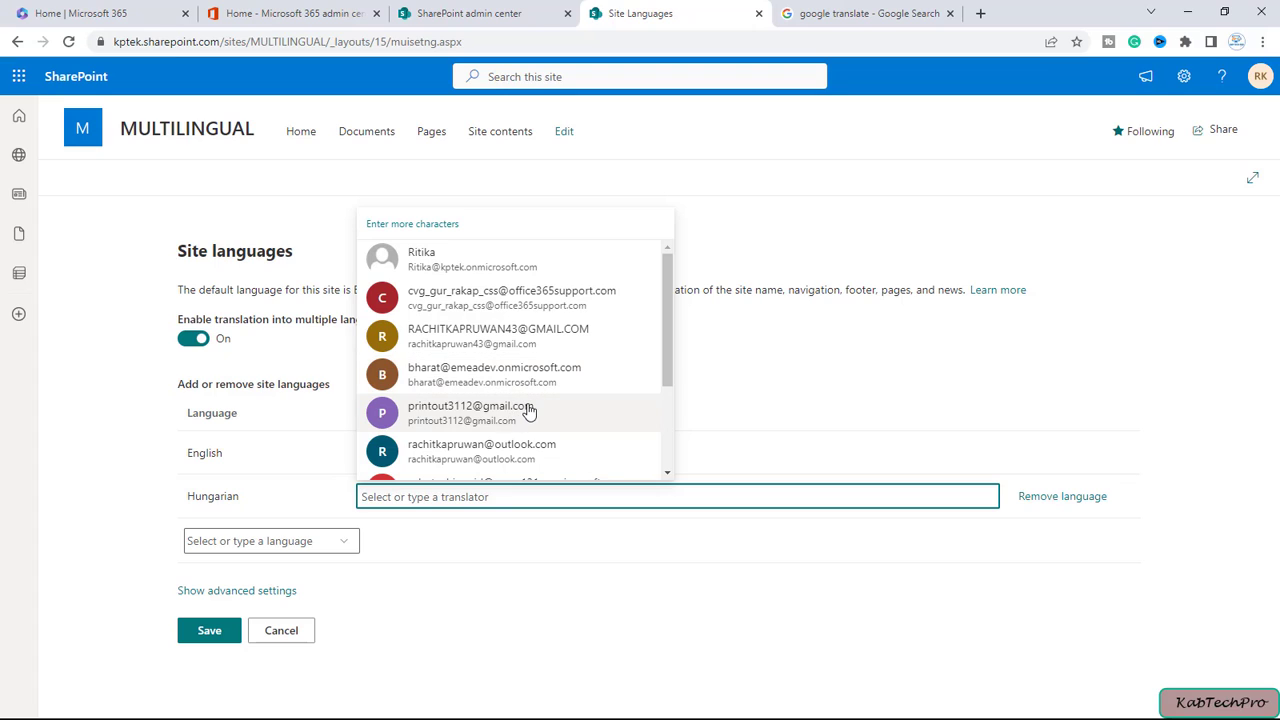
pyautogui.click(505, 451)
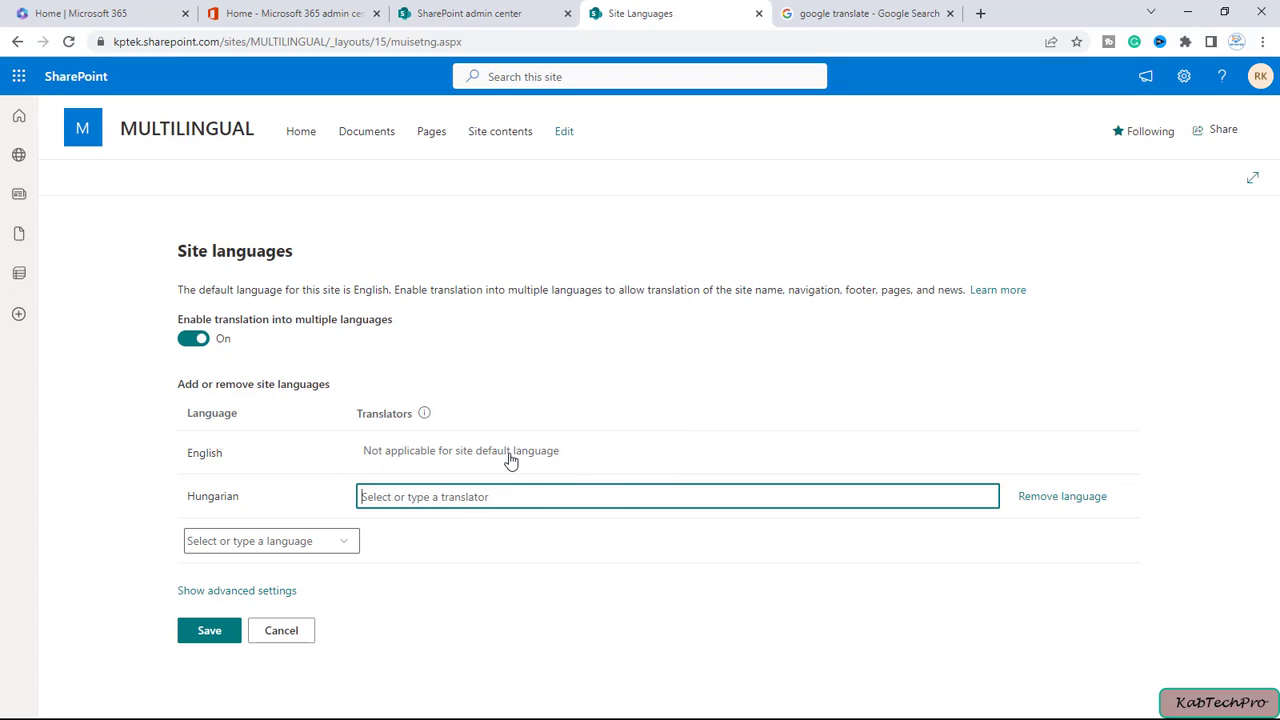
# Add German as a site language with its own translator and save the settings.
pyautogui.click(344, 546)
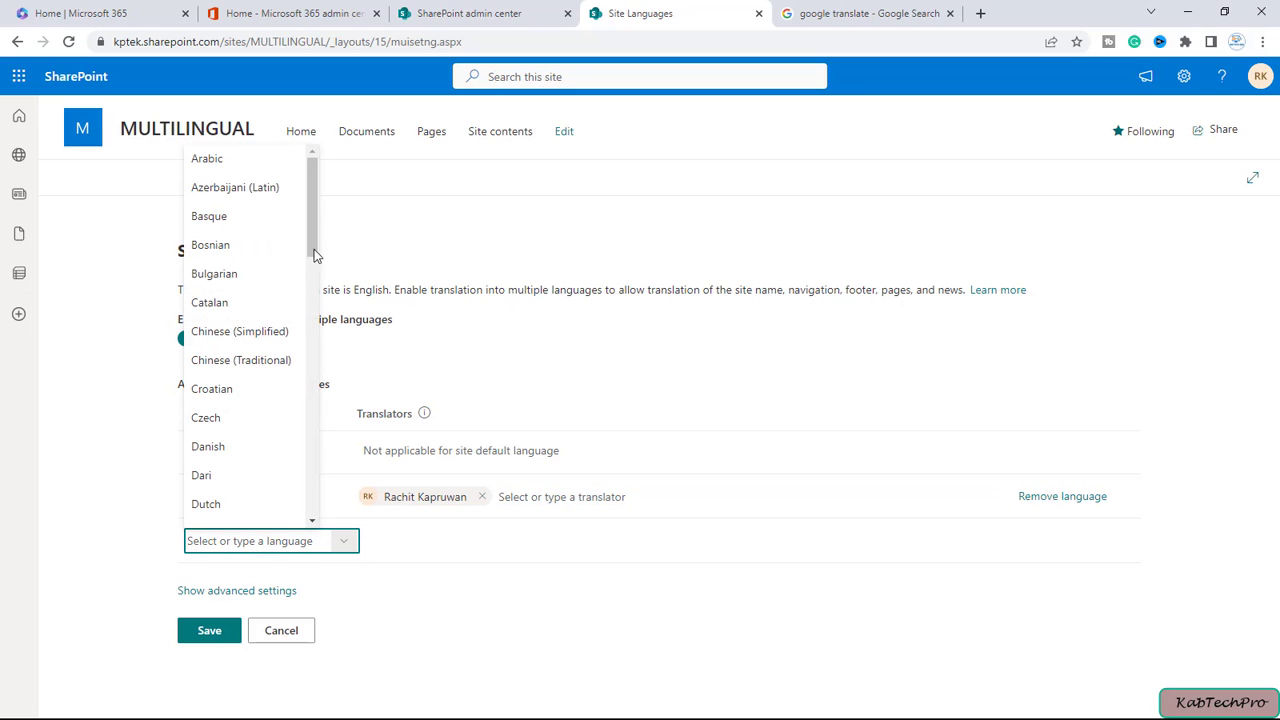
pyautogui.scroll(-3, 238, 380)
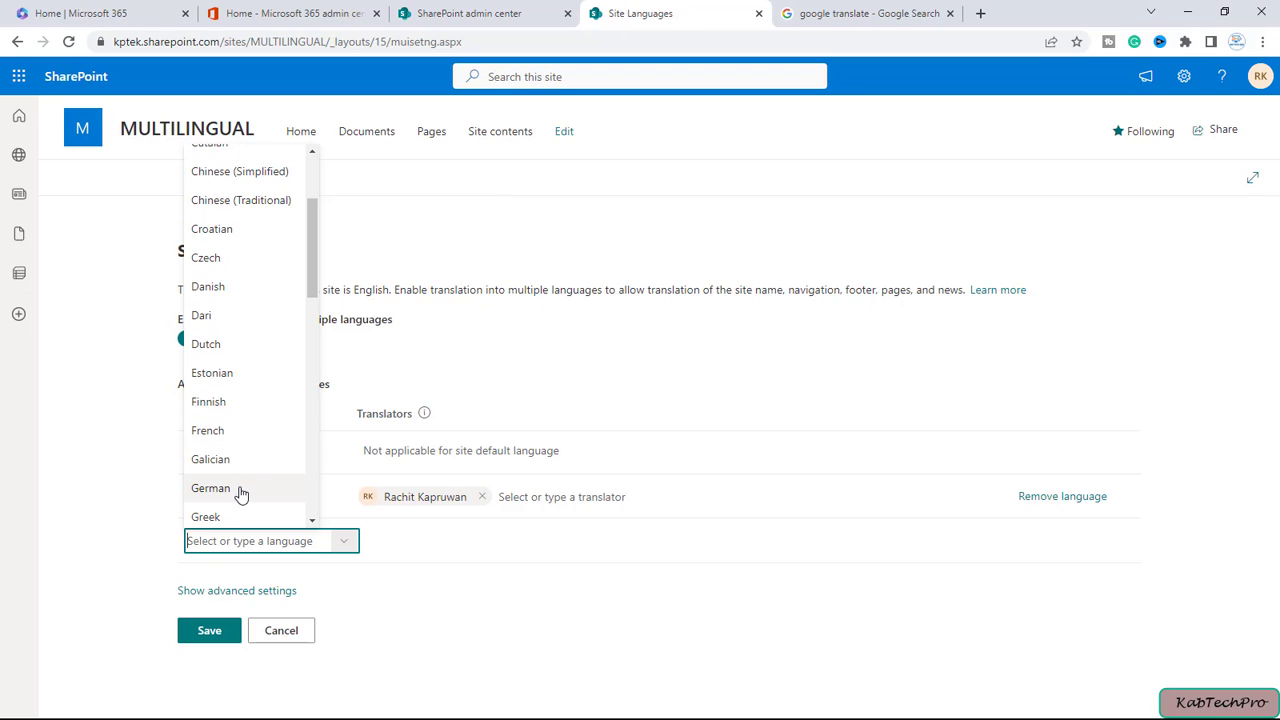
pyautogui.click(240, 490)
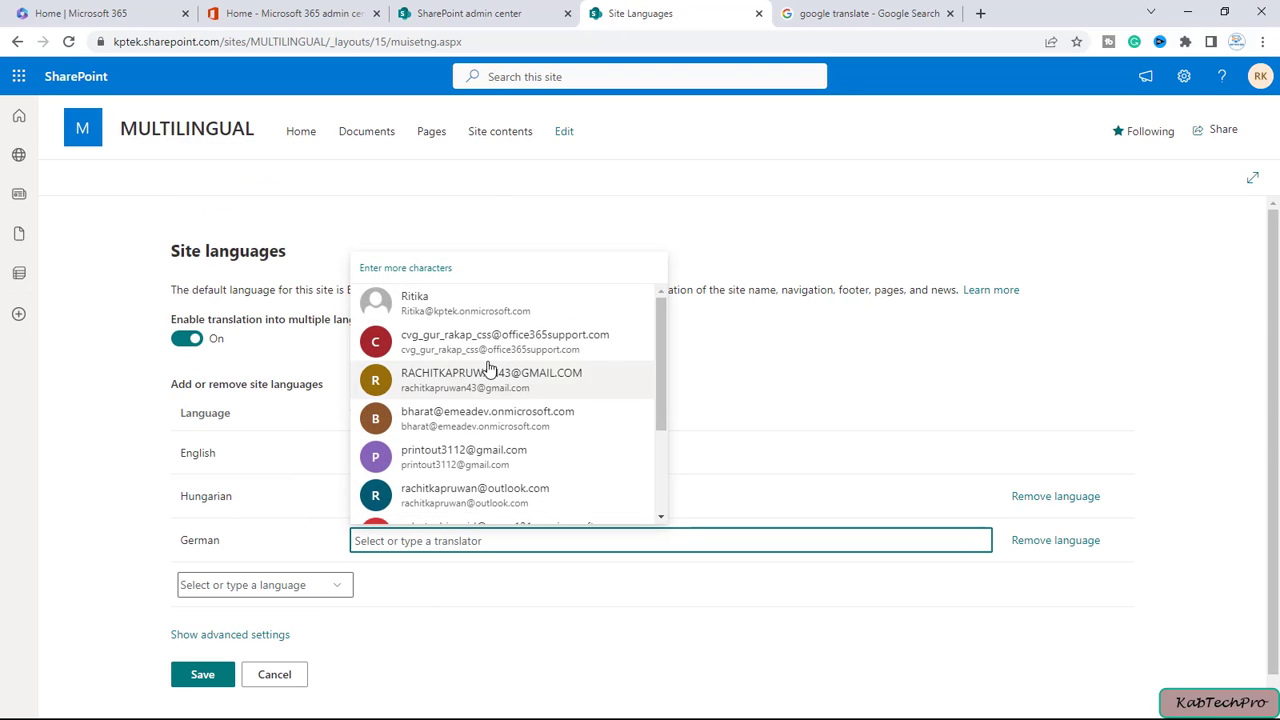
pyautogui.click(484, 487)
pyautogui.click(205, 602)
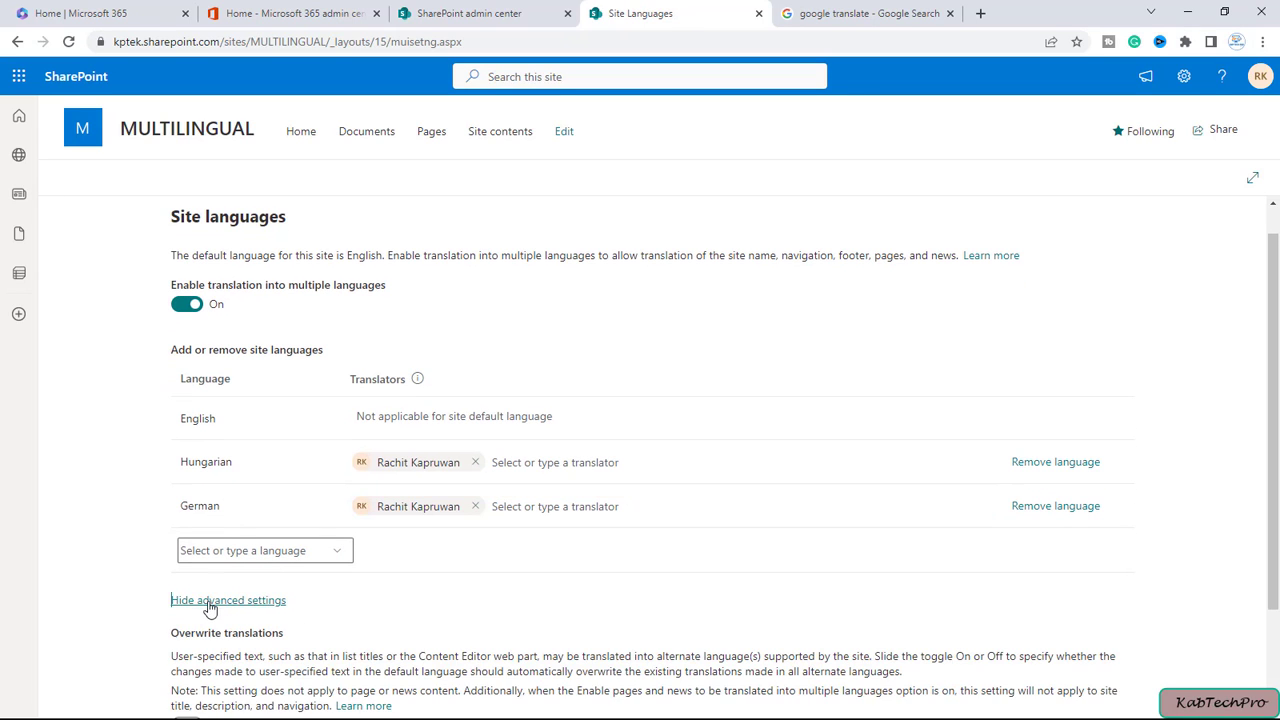
pyautogui.scroll(-2, 409, 585)
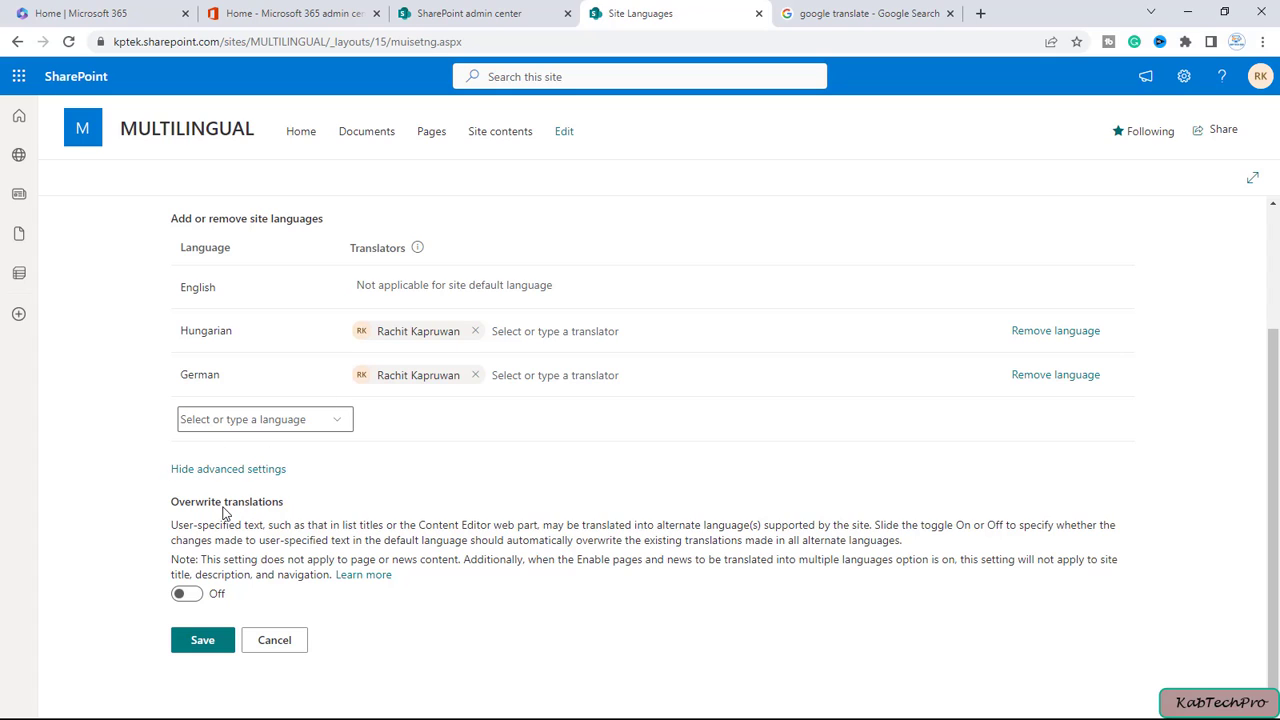
pyautogui.click(195, 645)
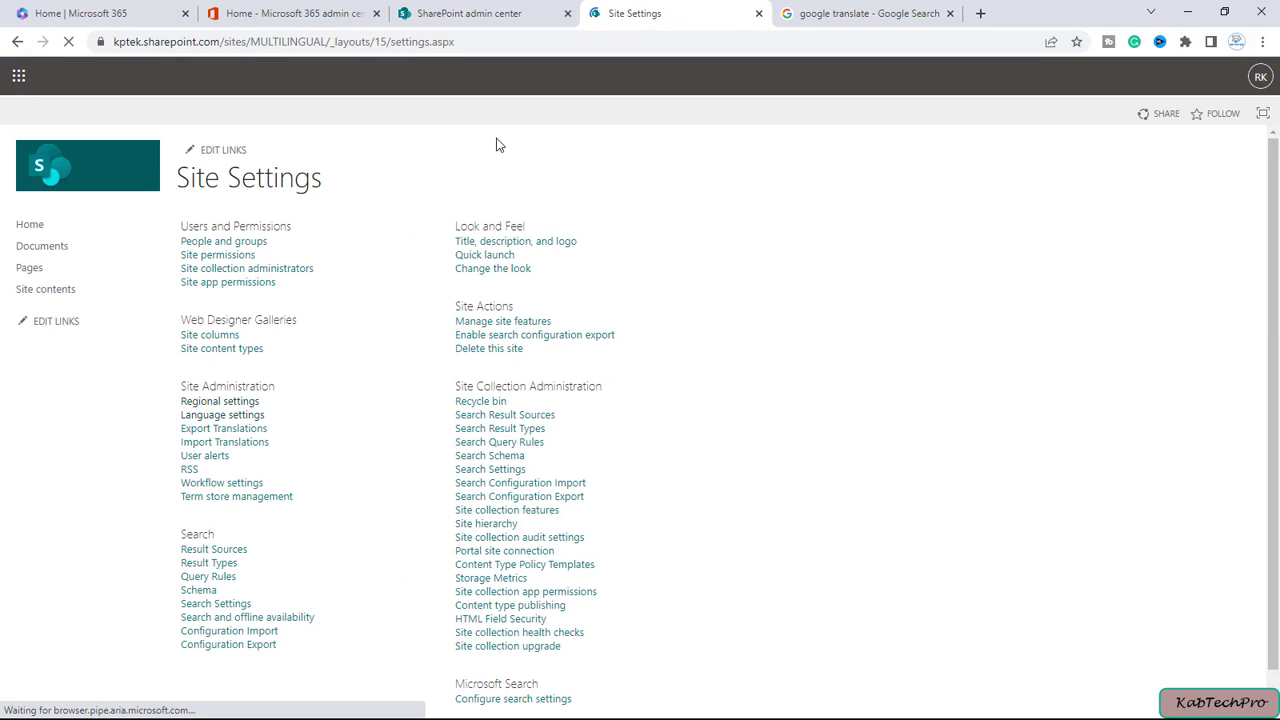
# Open ENGLISH.aspx from the site's Pages library.
pyautogui.click(60, 277)
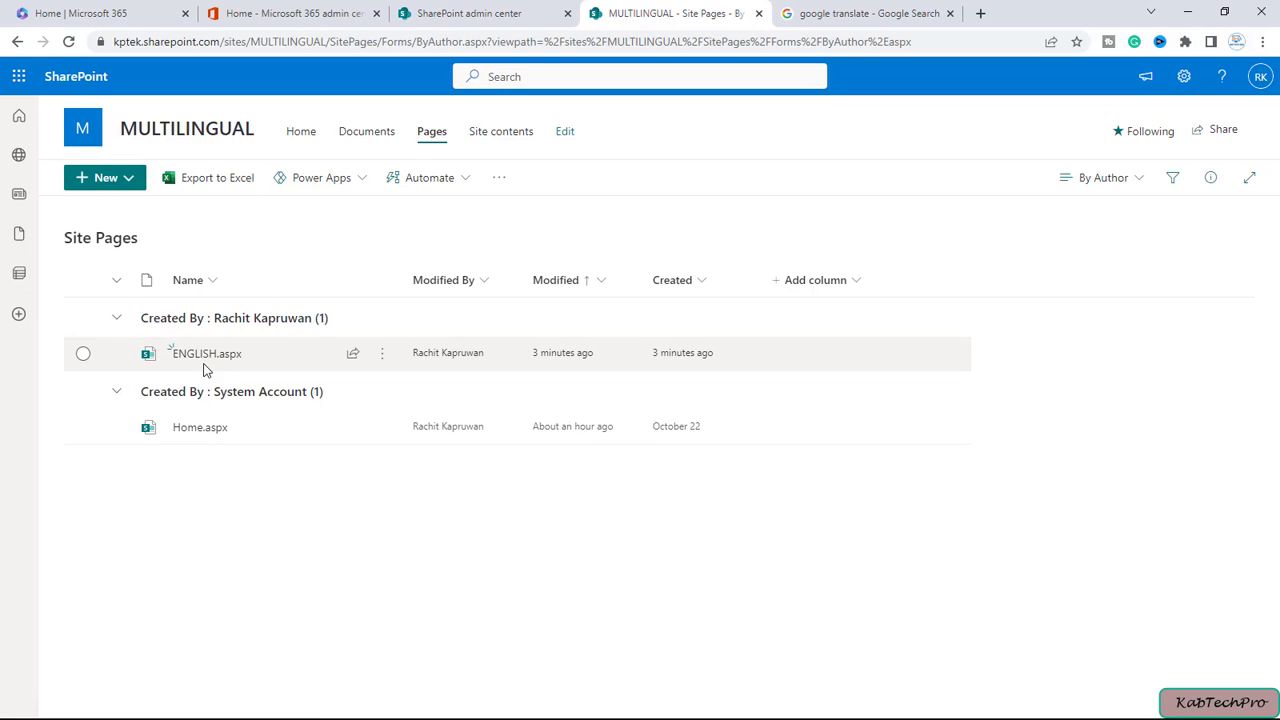
pyautogui.click(210, 357)
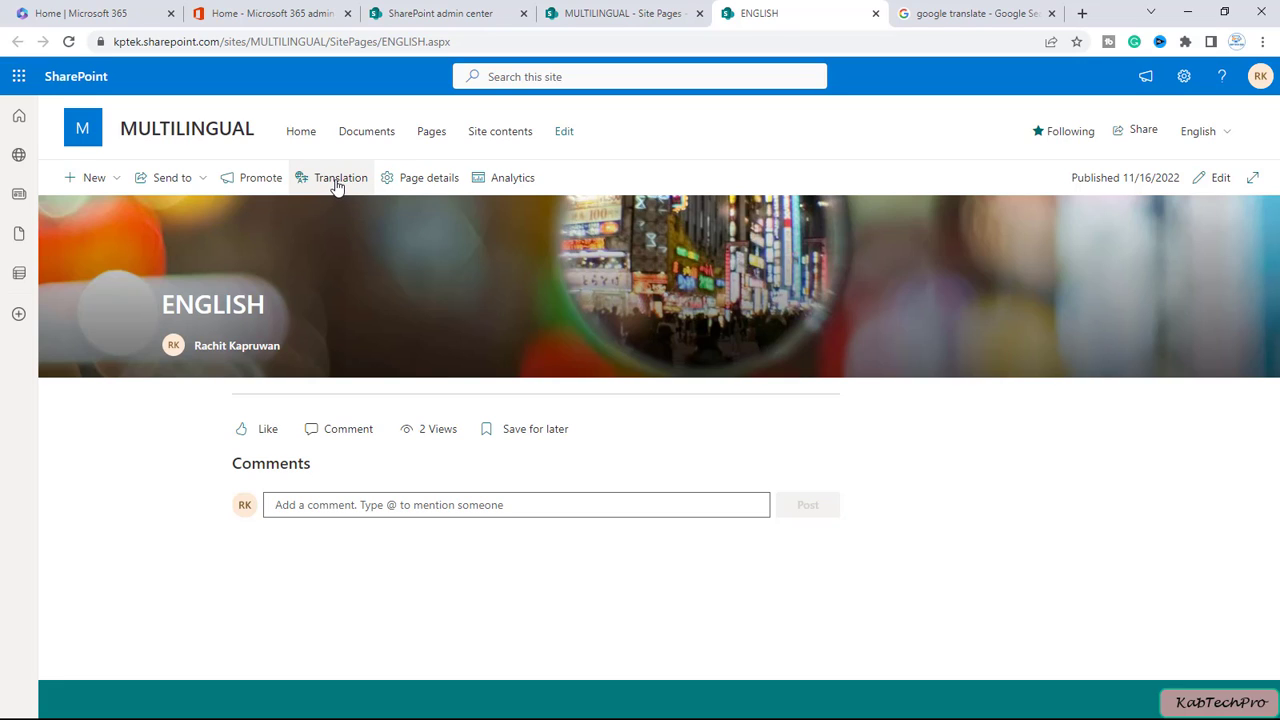
# Create a Hungarian translation of the ENGLISH page from the Translation panel, then close the panel.
pyautogui.click(338, 182)
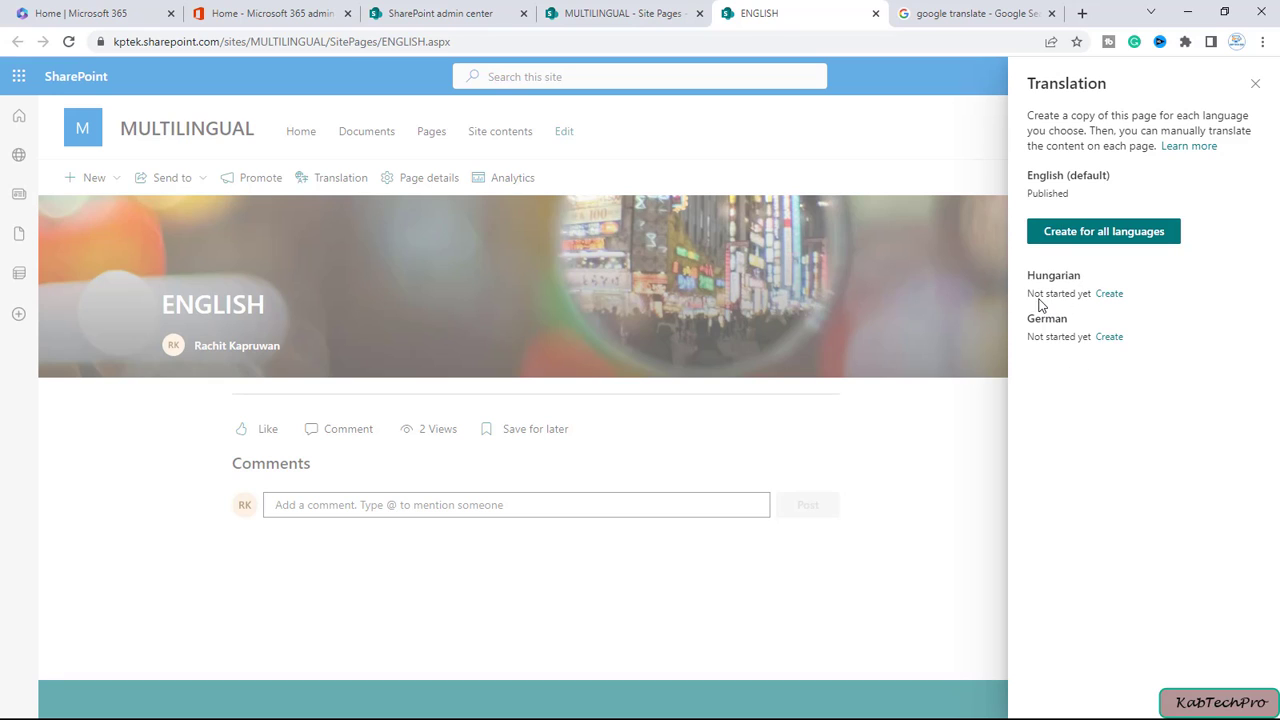
pyautogui.click(1110, 294)
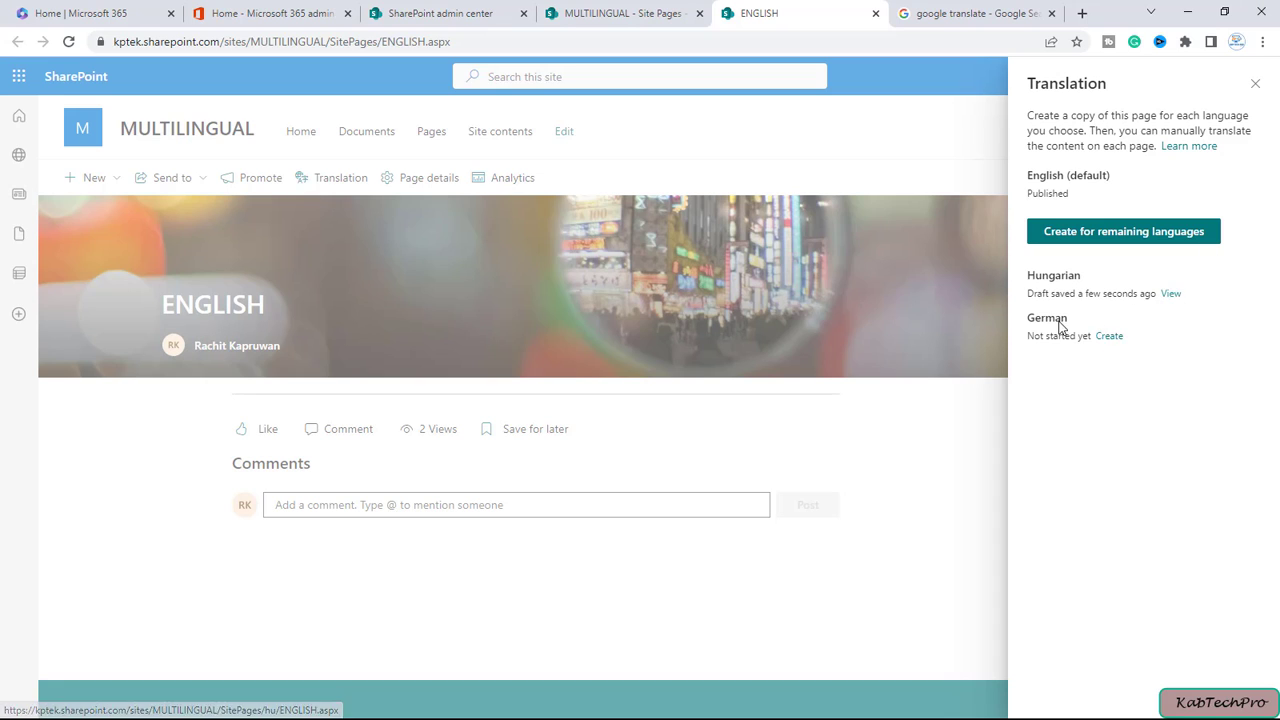
pyautogui.click(1252, 84)
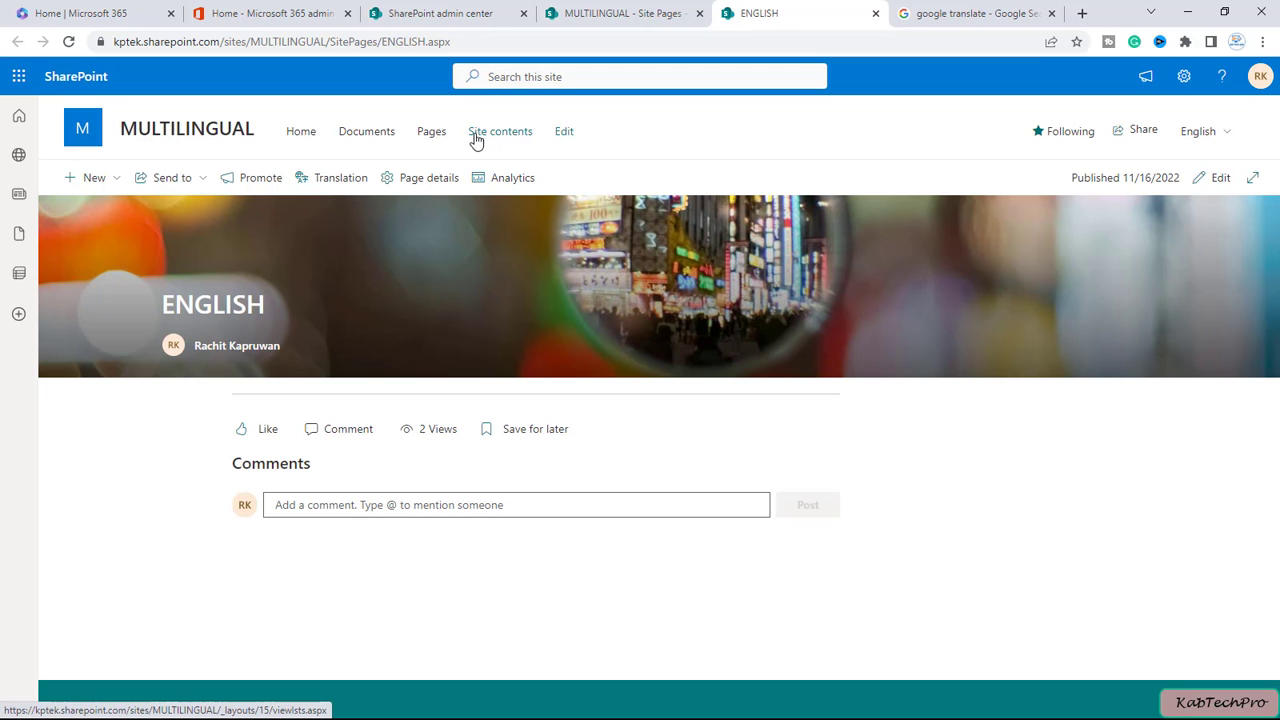
# Open the Hungarian ENGLISH.aspx from the hu folder and check its language list shows Hungarian (Draft).
pyautogui.click(445, 138)
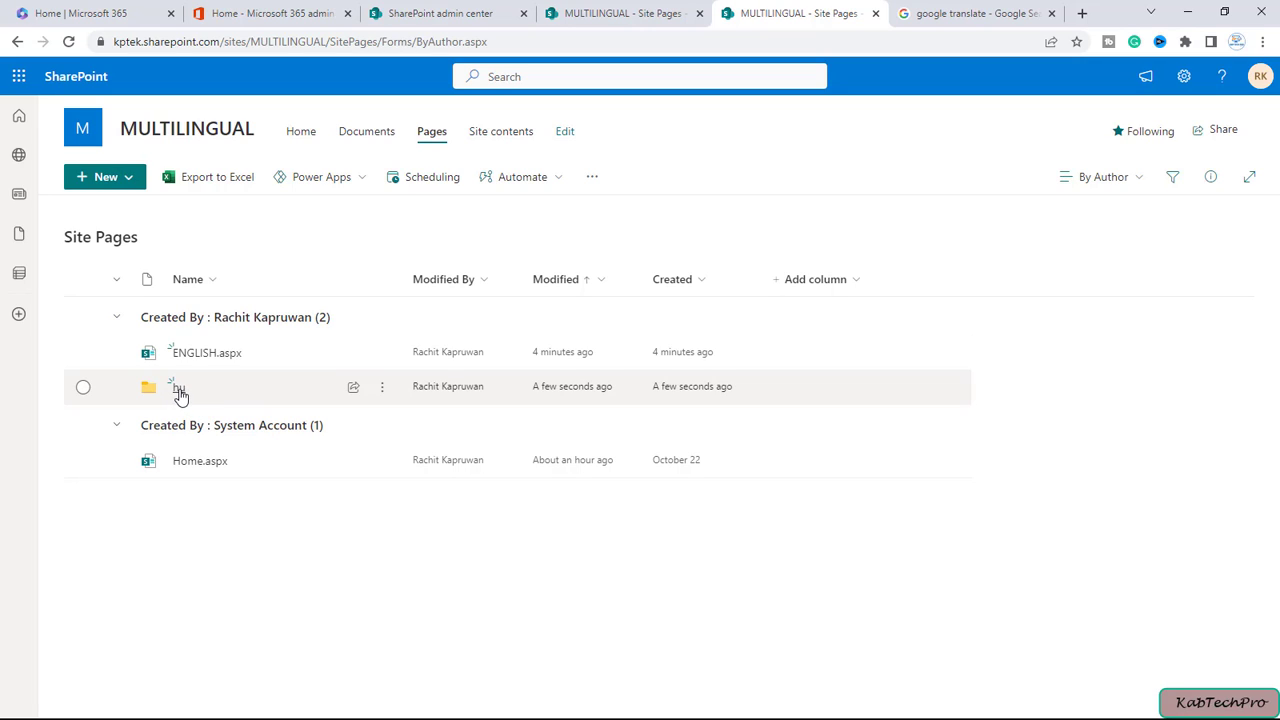
pyautogui.click(180, 390)
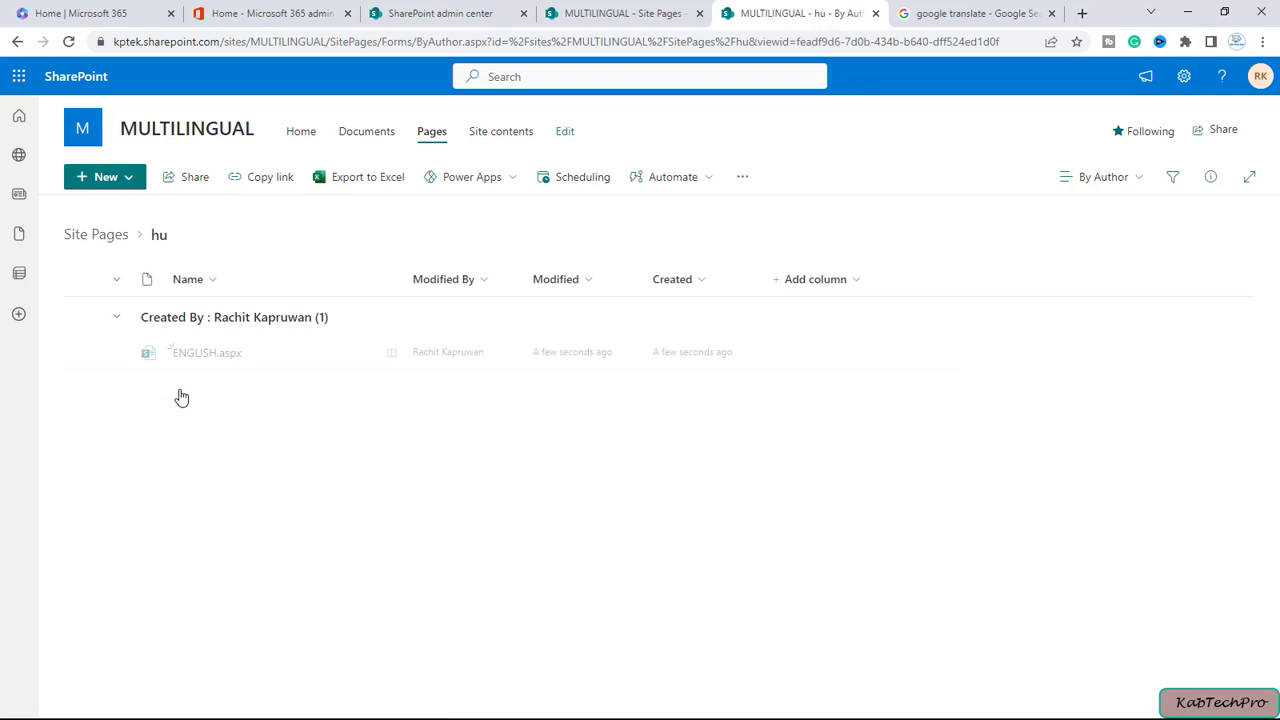
pyautogui.moveTo(203, 360)
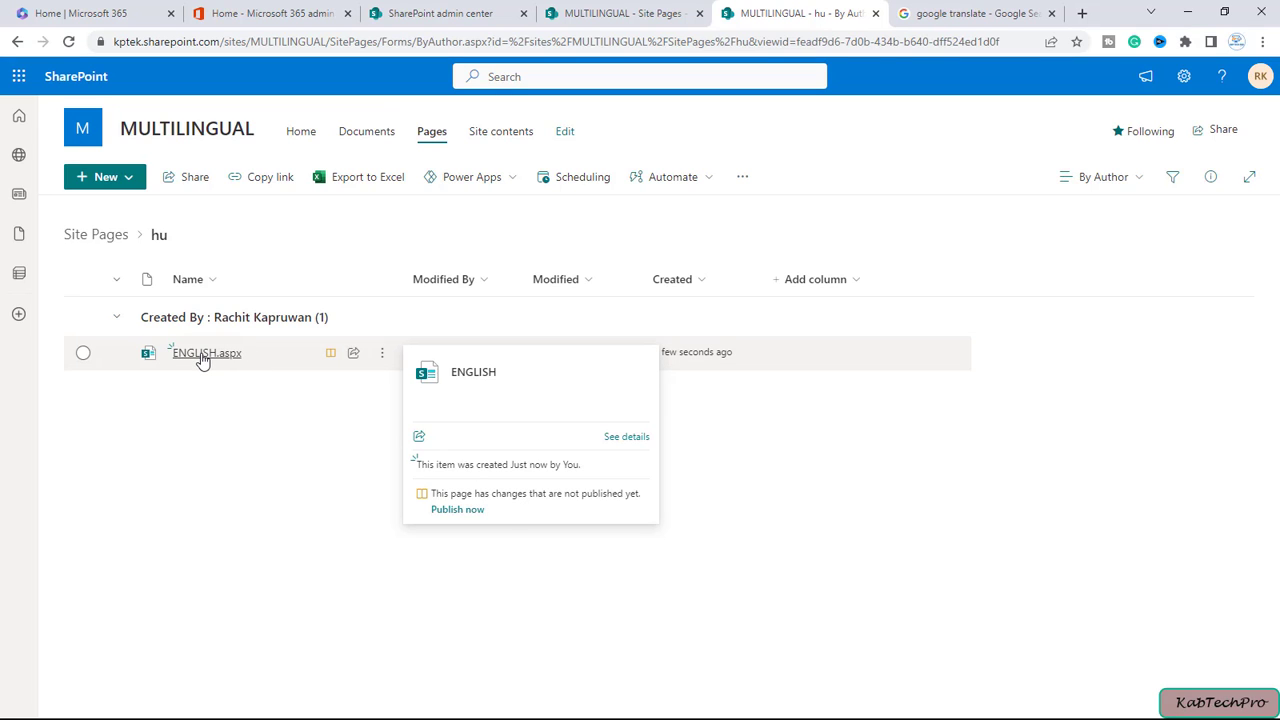
pyautogui.click(206, 354)
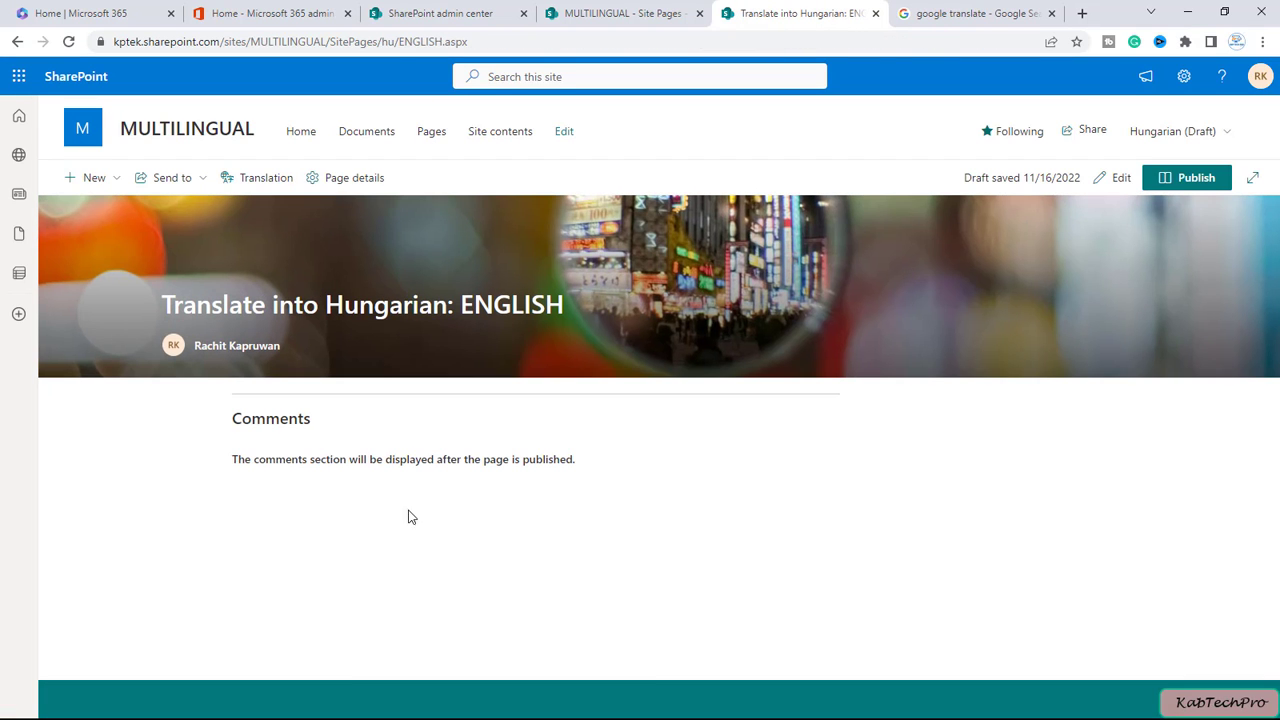
pyautogui.click(1210, 133)
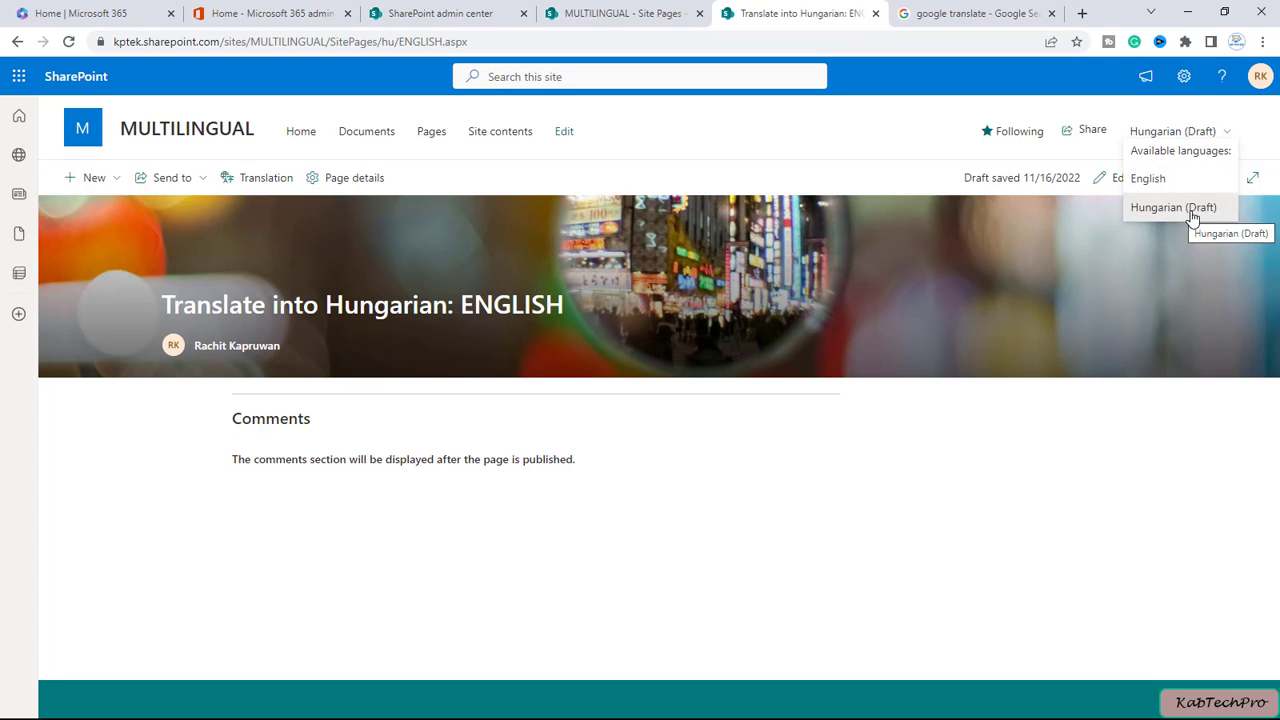
pyautogui.click(958, 118)
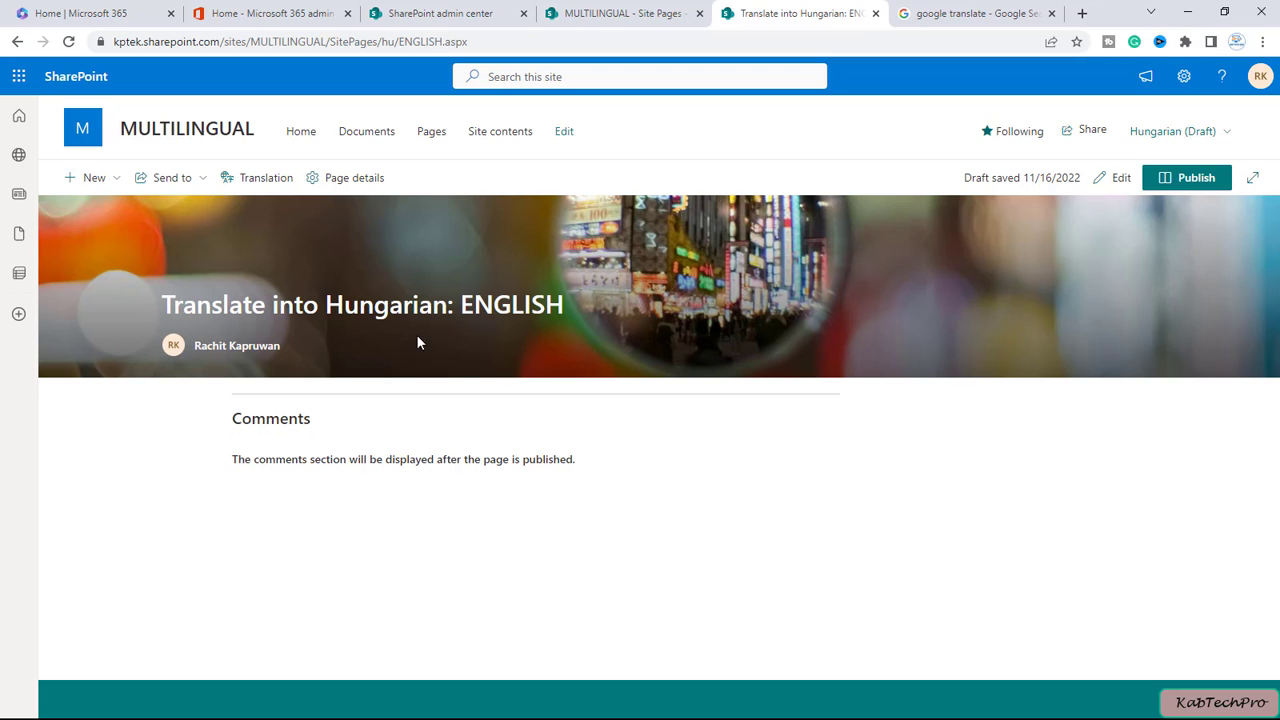
pyautogui.click(969, 12)
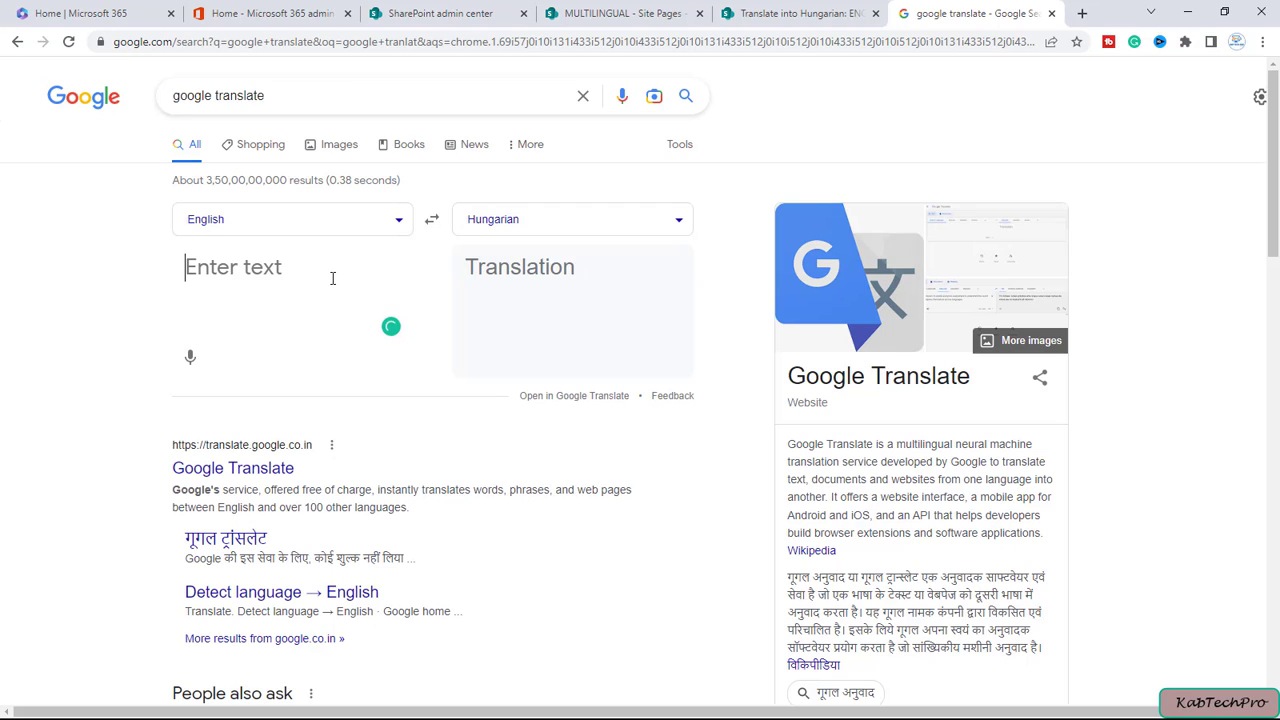
# Translate 'english news' into Hungarian, copy 'angol hírek', and start editing the Hungarian draft.
pyautogui.write('english news')
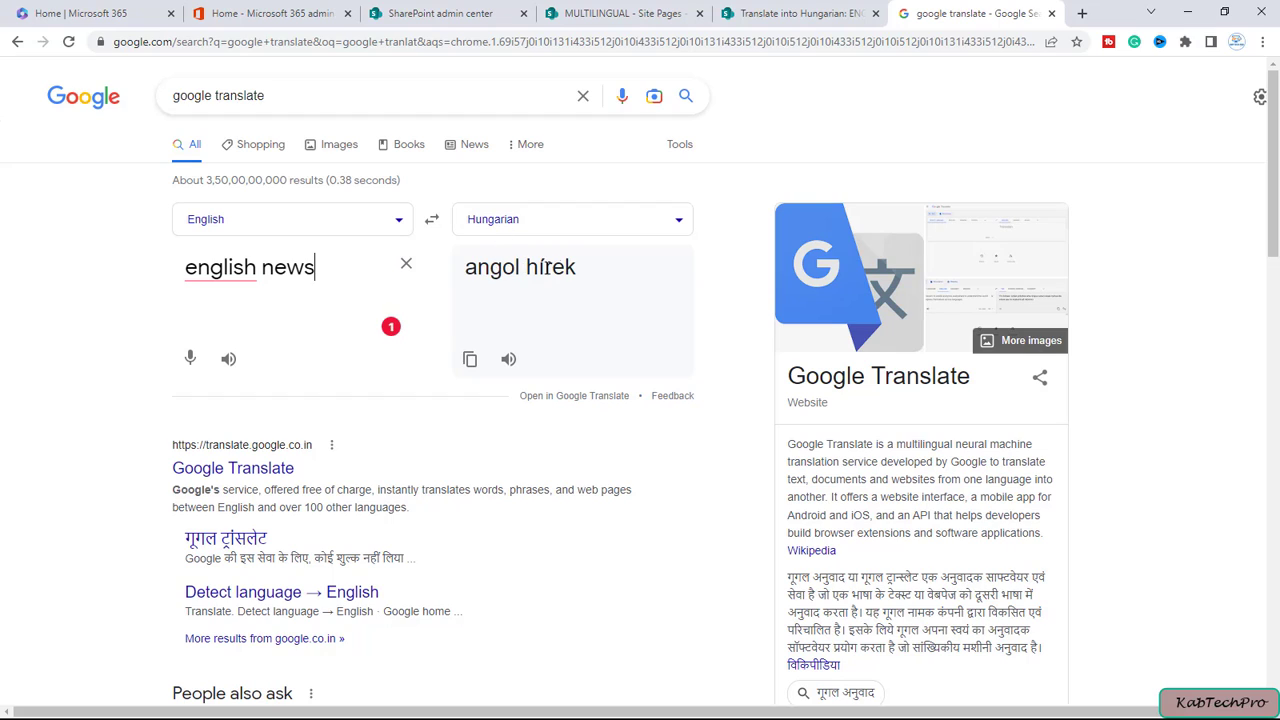
pyautogui.moveTo(572, 266); pyautogui.dragTo(466, 266)
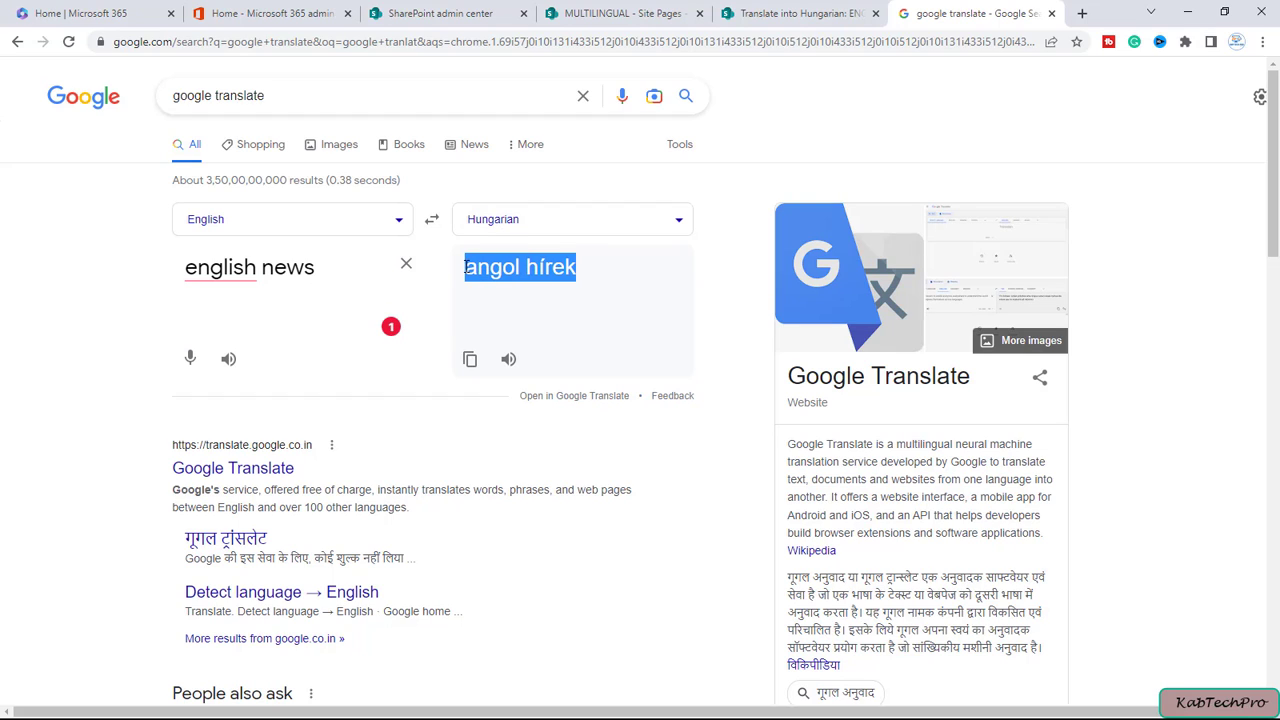
pyautogui.click(472, 362)
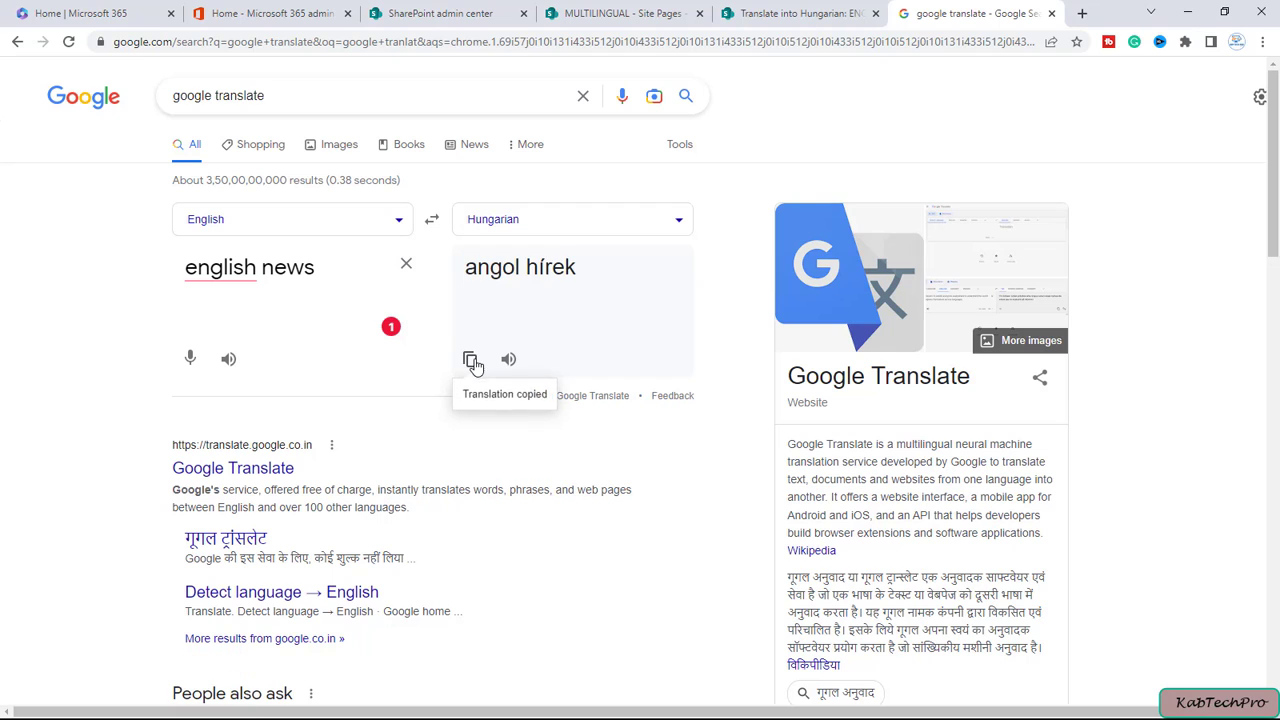
pyautogui.click(798, 12)
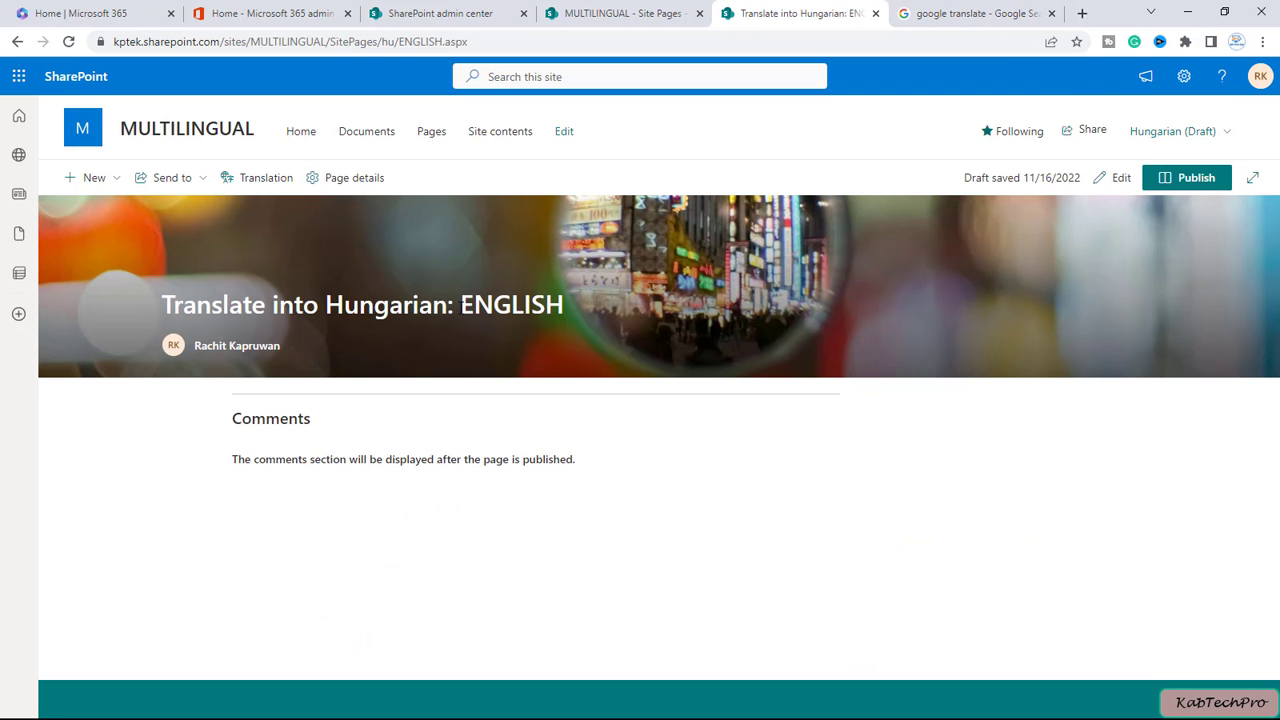
pyautogui.click(1112, 177)
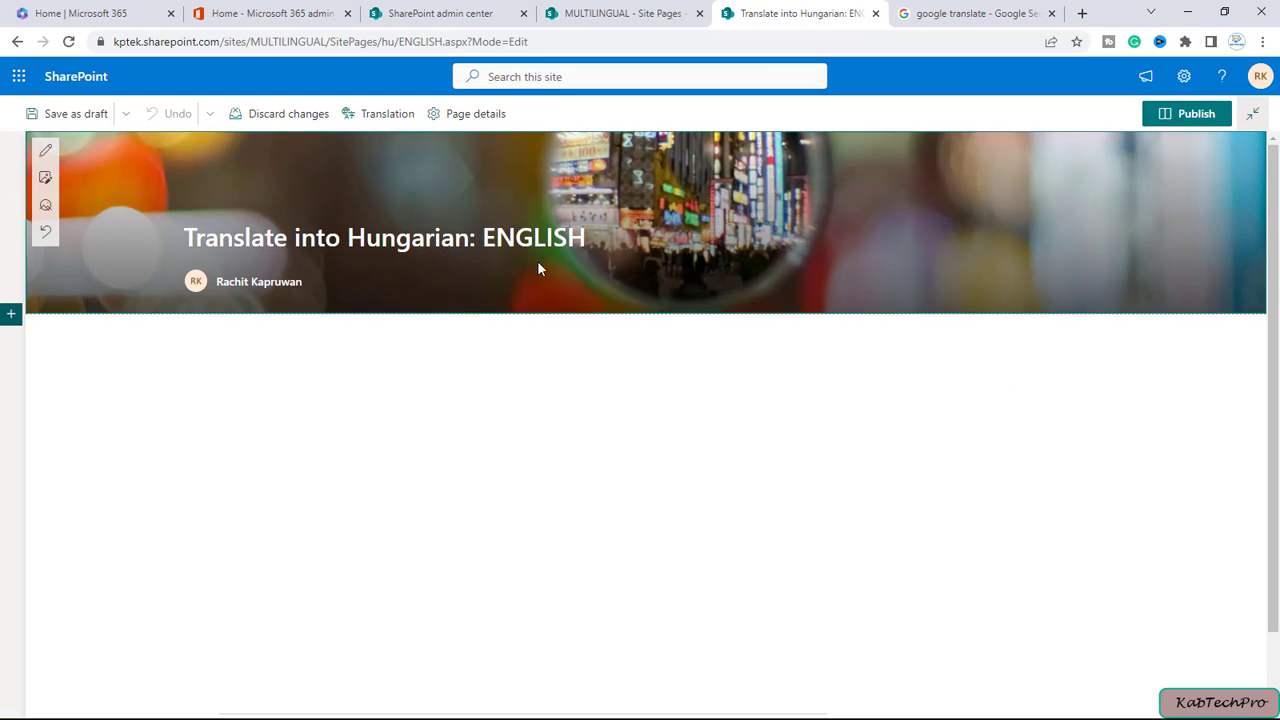
# Replace the Hungarian page title with the pasted translation 'angol hírek'.
pyautogui.moveTo(586, 238); pyautogui.dragTo(164, 241)
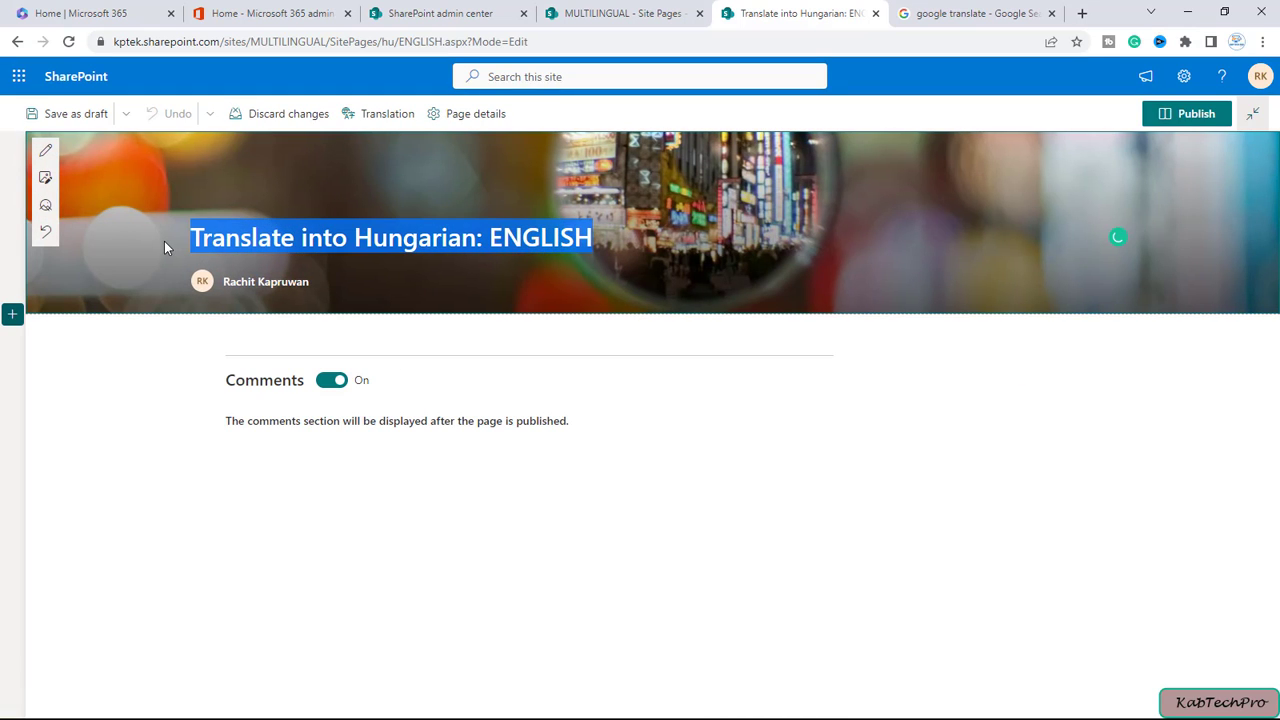
pyautogui.hotkey('ctrl', 'v')
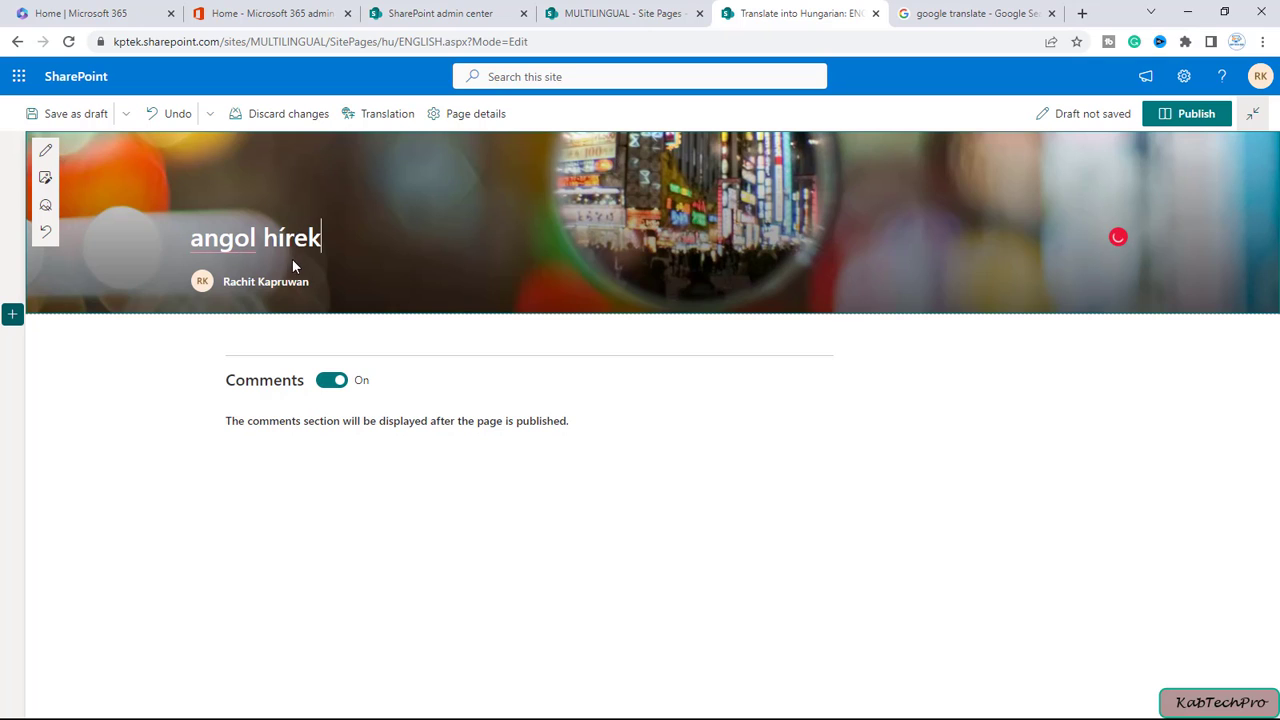
pyautogui.click(338, 305)
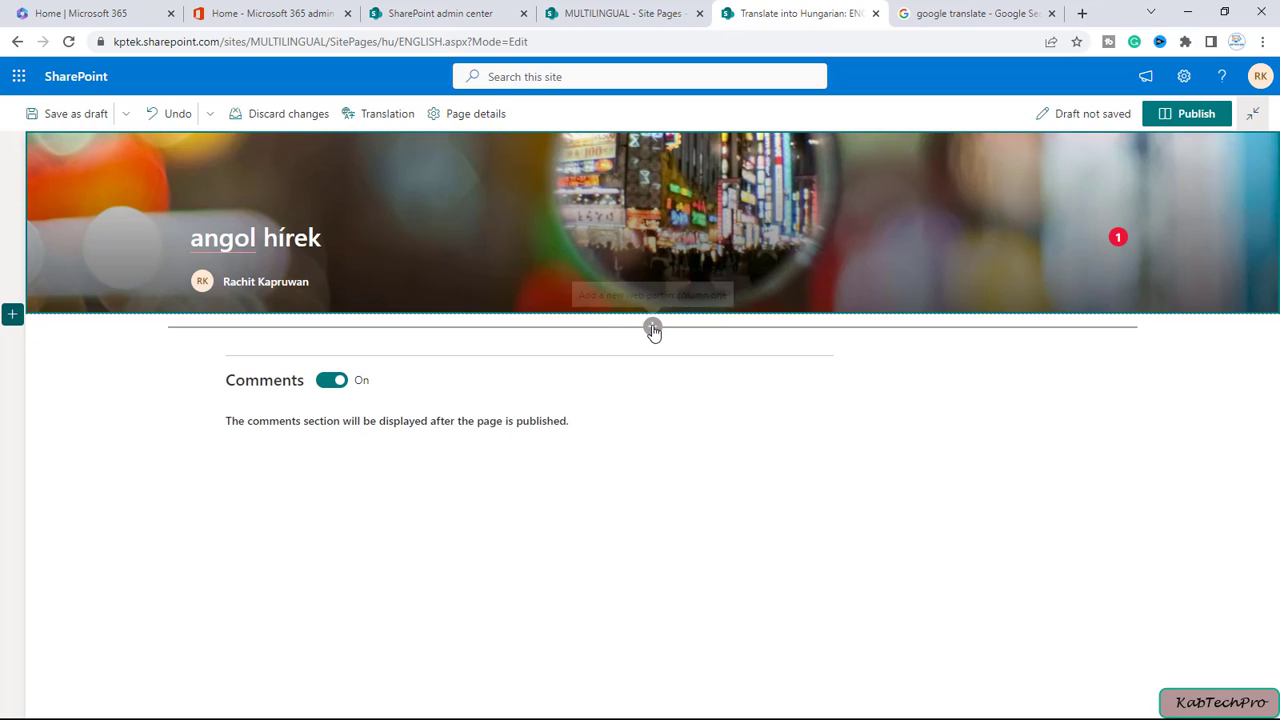
# Add a News web part in the section below the title.
pyautogui.click(652, 328)
pyautogui.write('new')
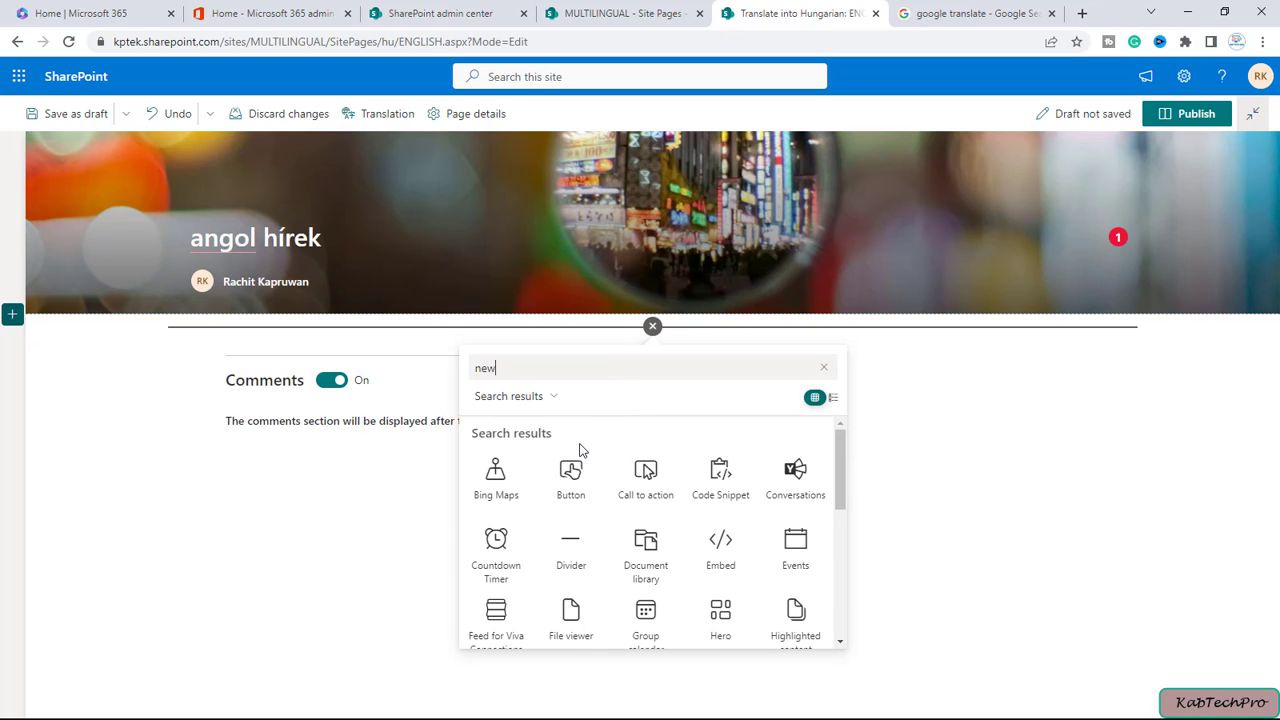
pyautogui.write('s')
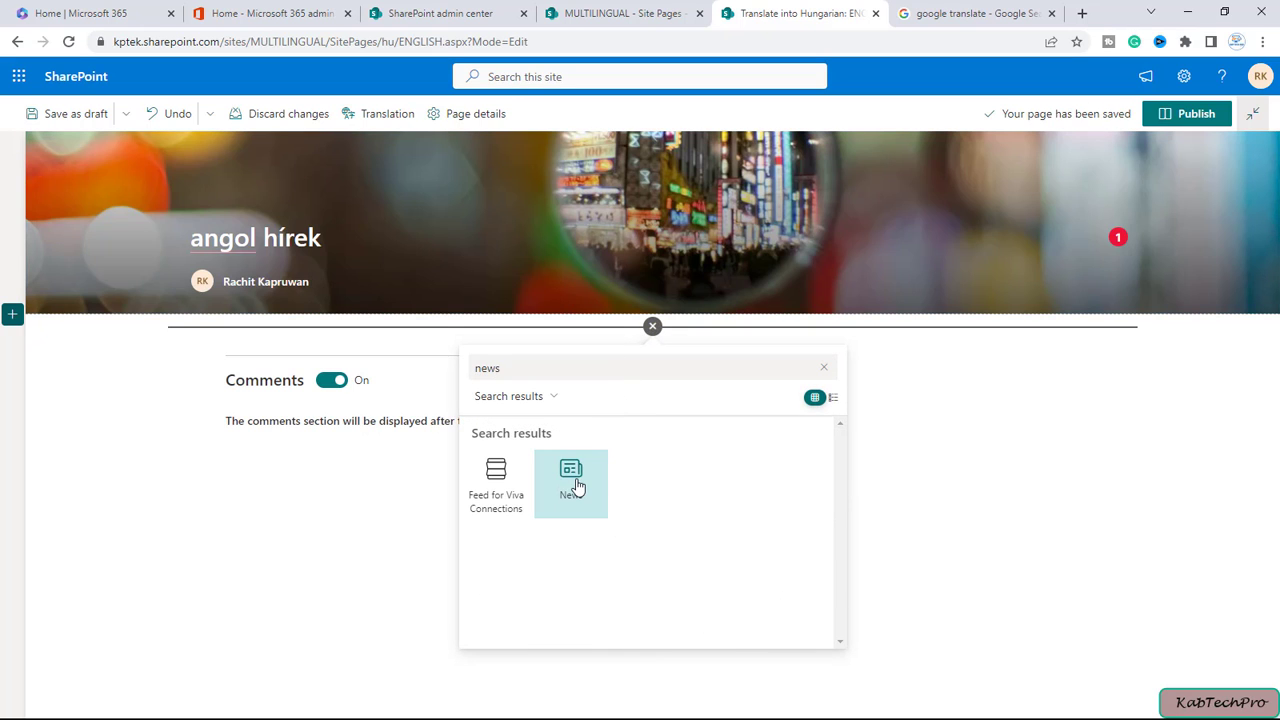
pyautogui.click(572, 485)
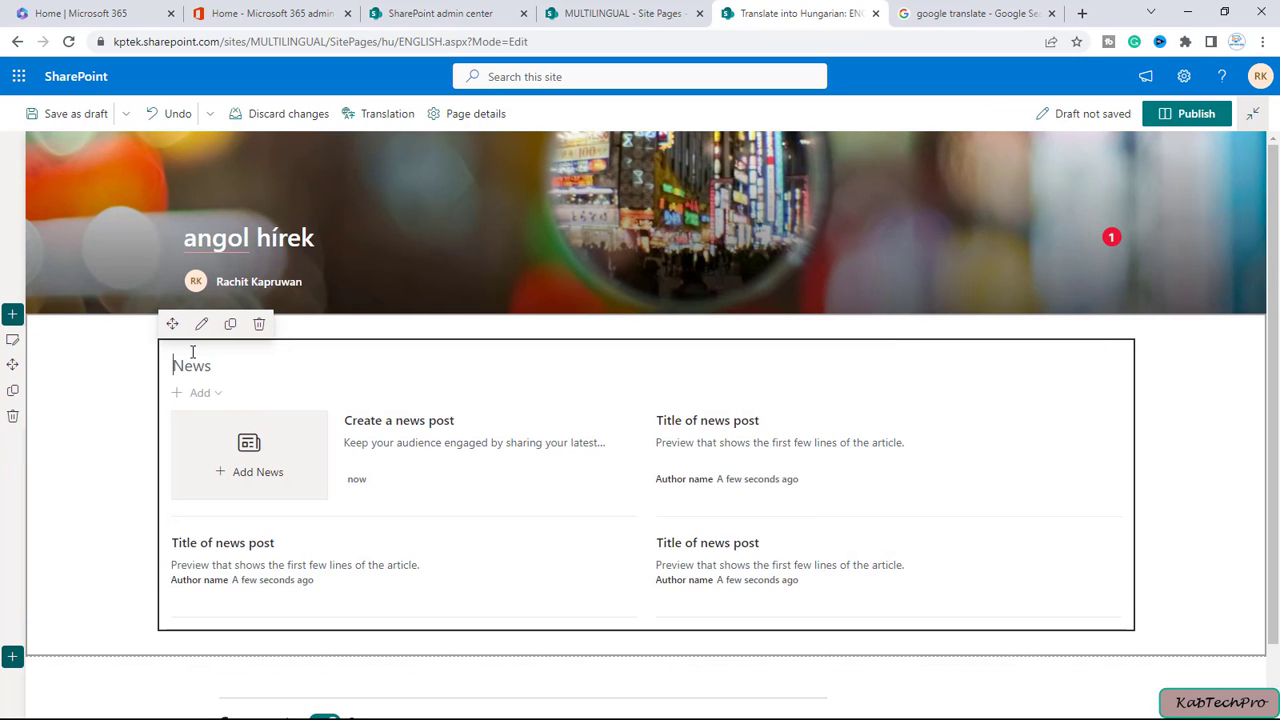
# Copy the word 'hírek' from the Google Translate results.
pyautogui.click(960, 13)
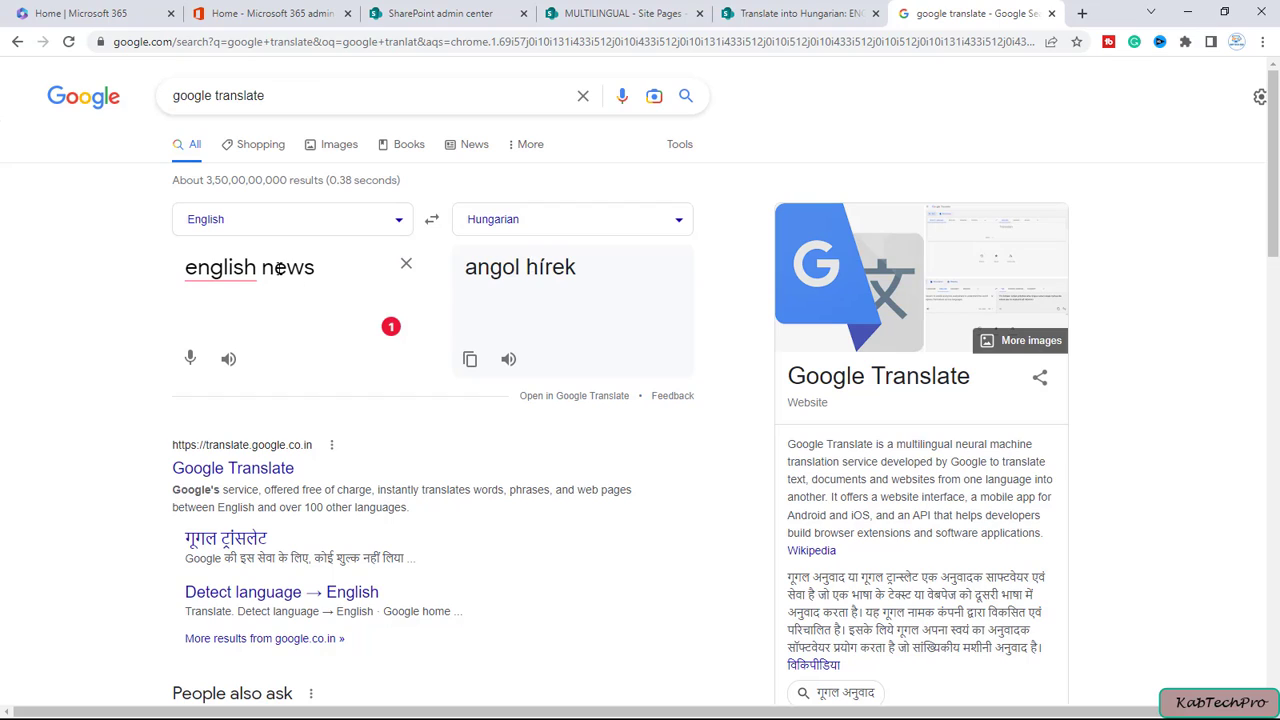
pyautogui.moveTo(527, 267); pyautogui.dragTo(585, 275)
pyautogui.hotkey('ctrl', 'c')
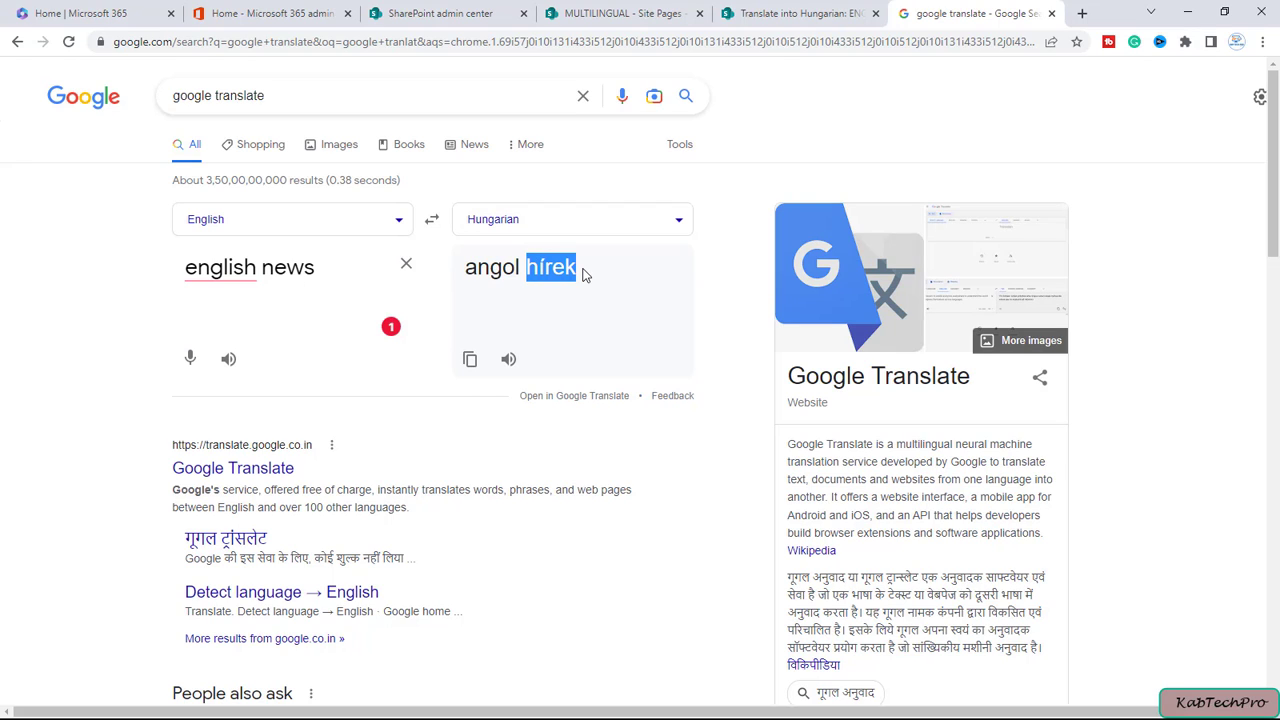
pyautogui.click(800, 13)
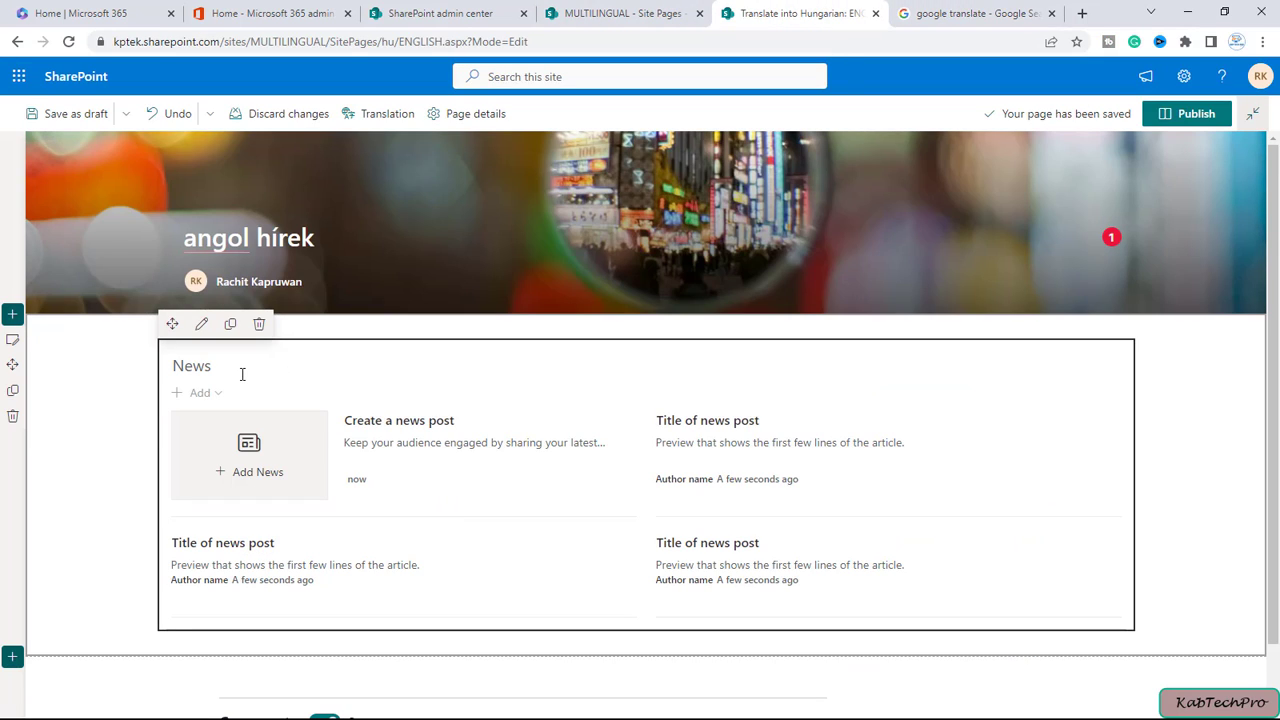
# Paste 'hírek' as the News web part heading, then publish the Hungarian page.
pyautogui.hotkey('ctrl', 'v')
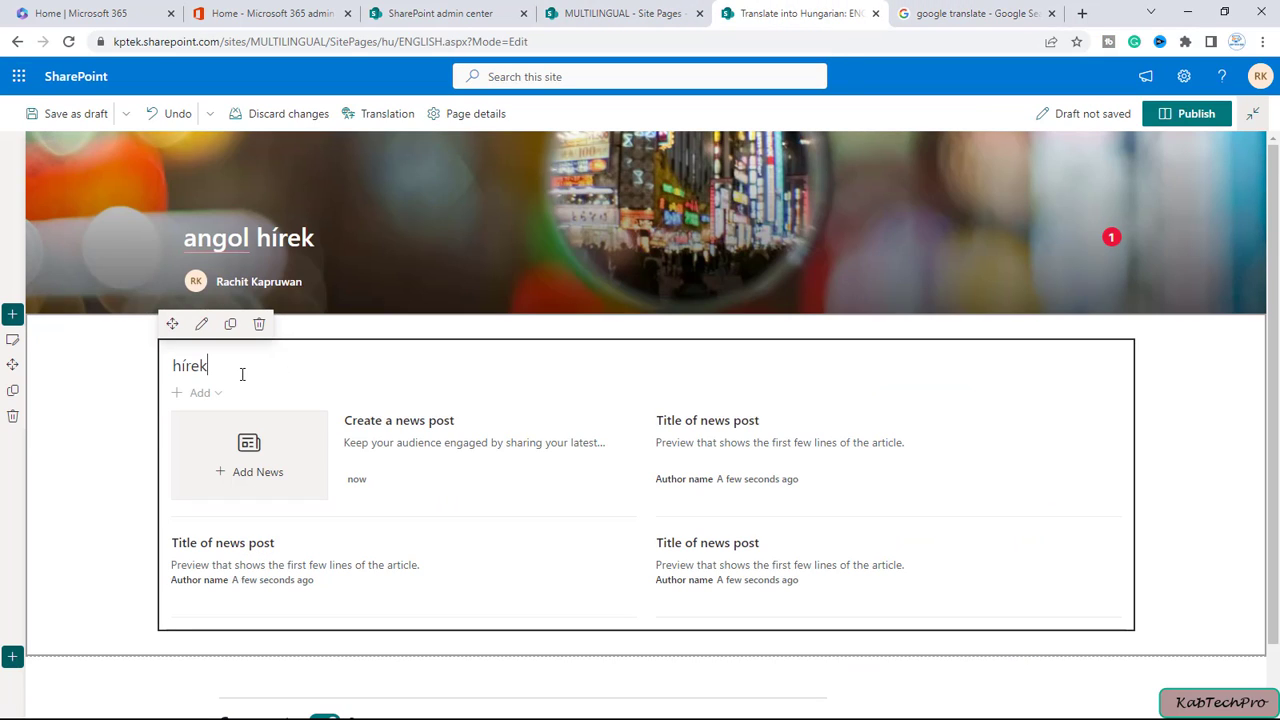
pyautogui.click(1182, 121)
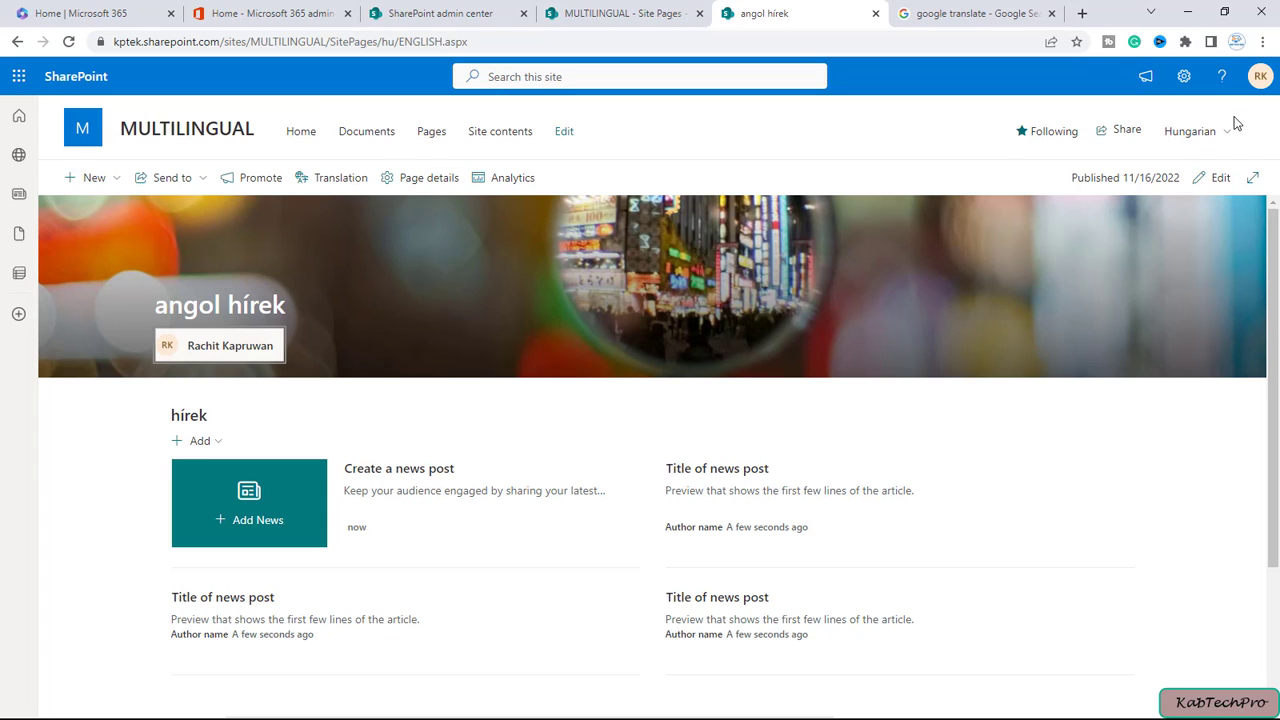
# Switch the page to its English version with the language selector.
pyautogui.click(1212, 132)
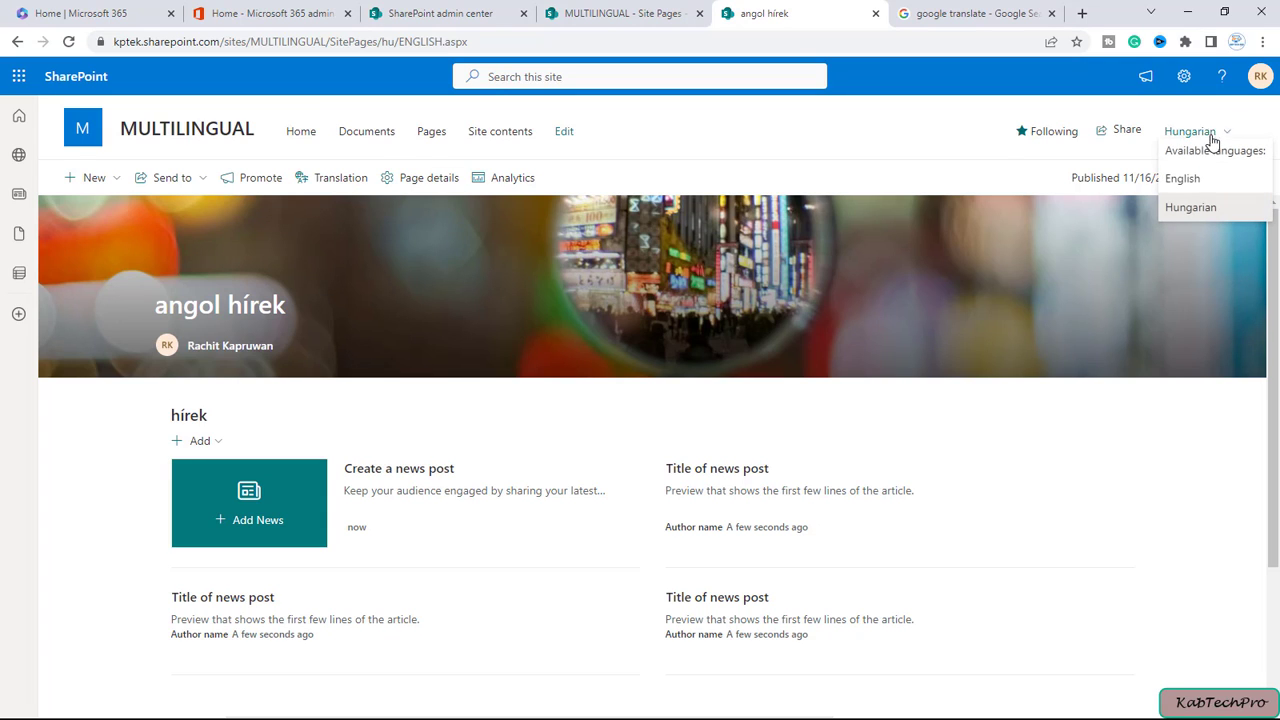
pyautogui.click(1183, 179)
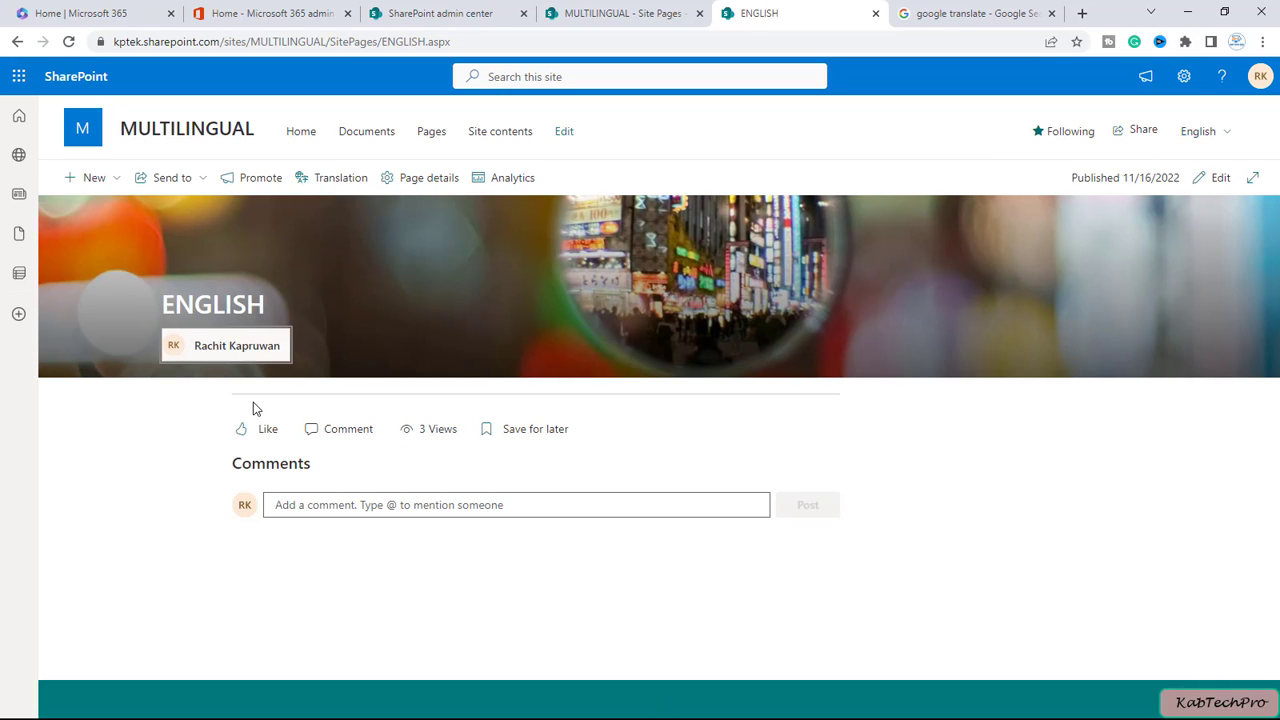
pyautogui.click(1207, 134)
pyautogui.click(1208, 134)
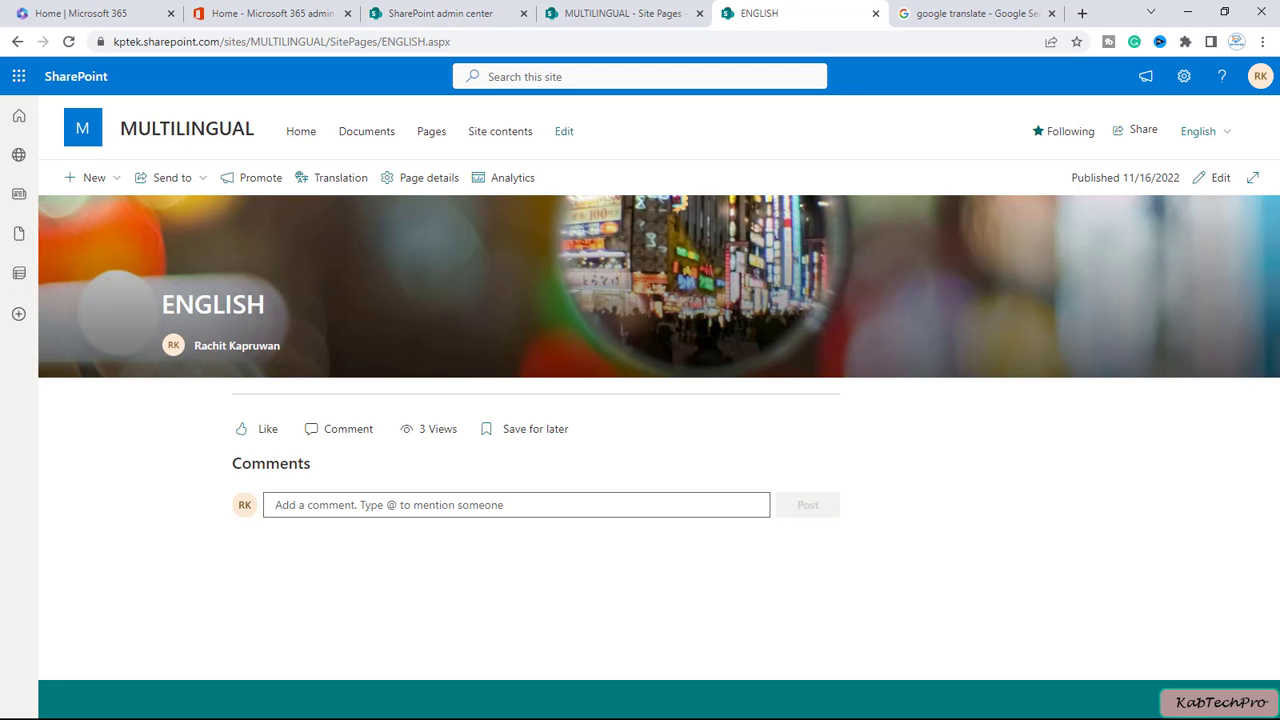
# Switch back to the Hungarian version, then return to the Site Pages library.
pyautogui.click(1200, 131)
pyautogui.click(1172, 209)
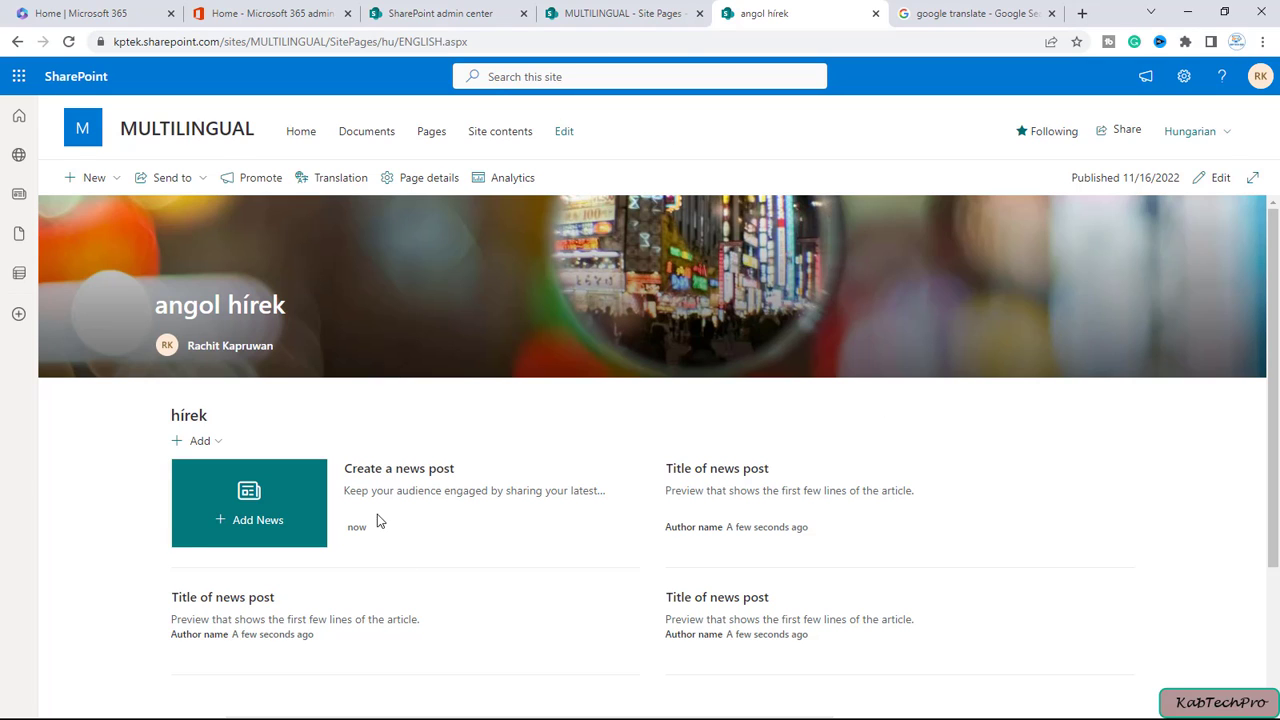
pyautogui.hotkey('alt', 'Left')
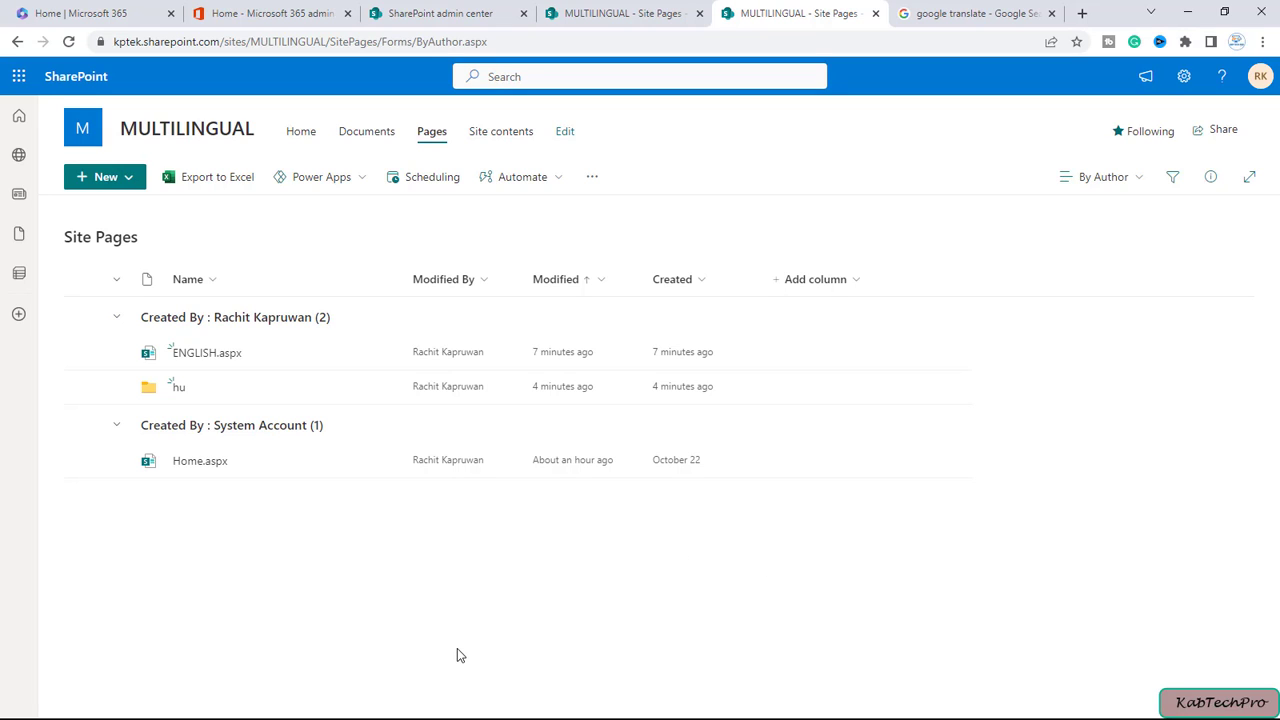
# Open ENGLISH.aspx and create its German translation from the Translation panel.
pyautogui.click(205, 354)
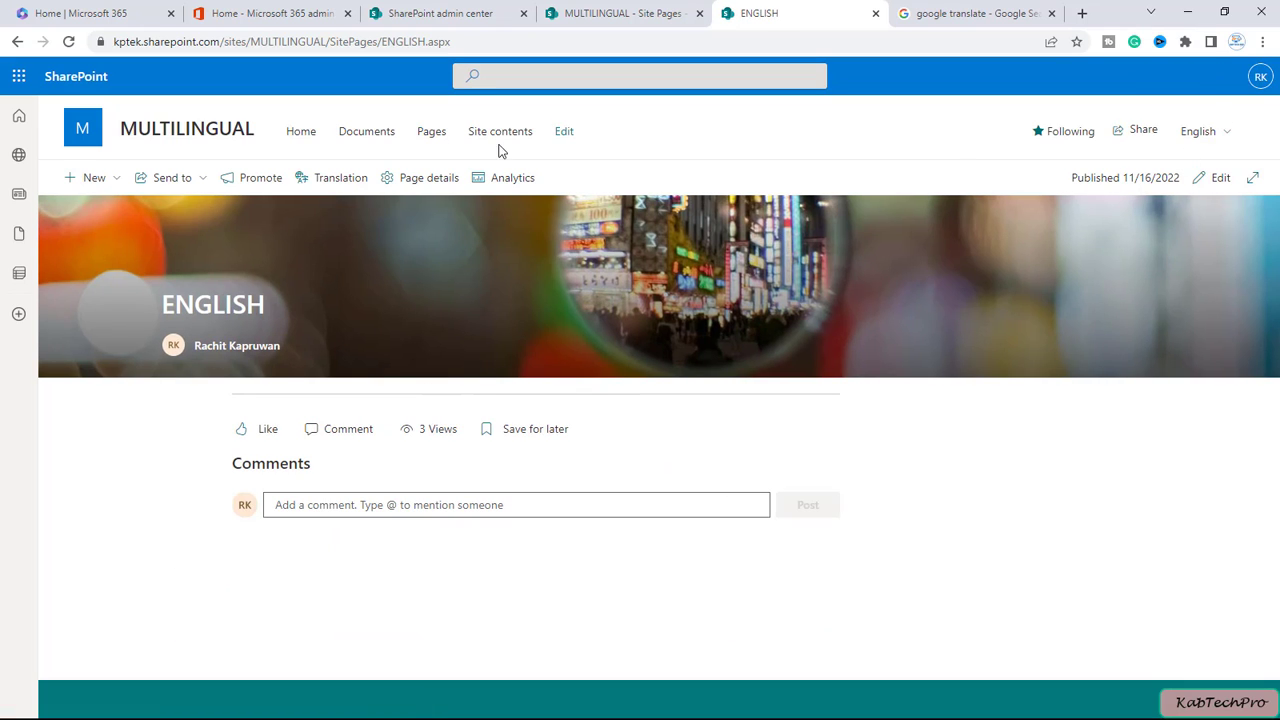
pyautogui.click(327, 187)
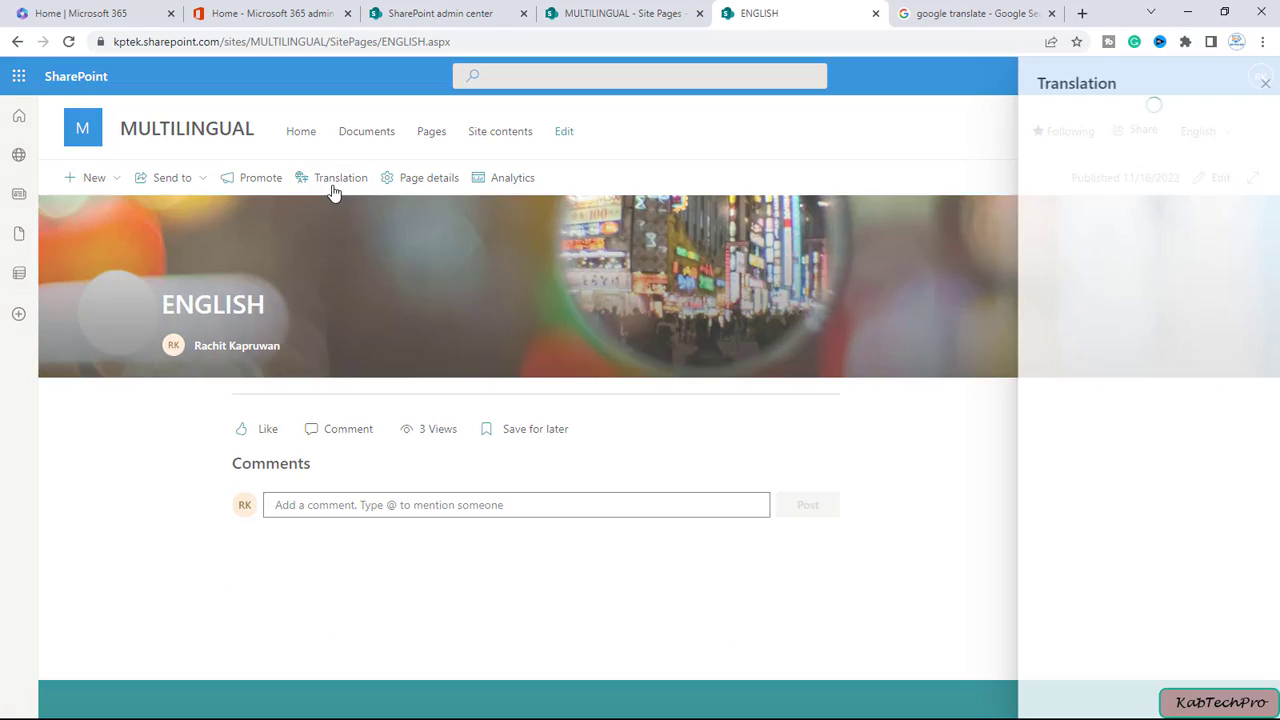
pyautogui.click(1111, 338)
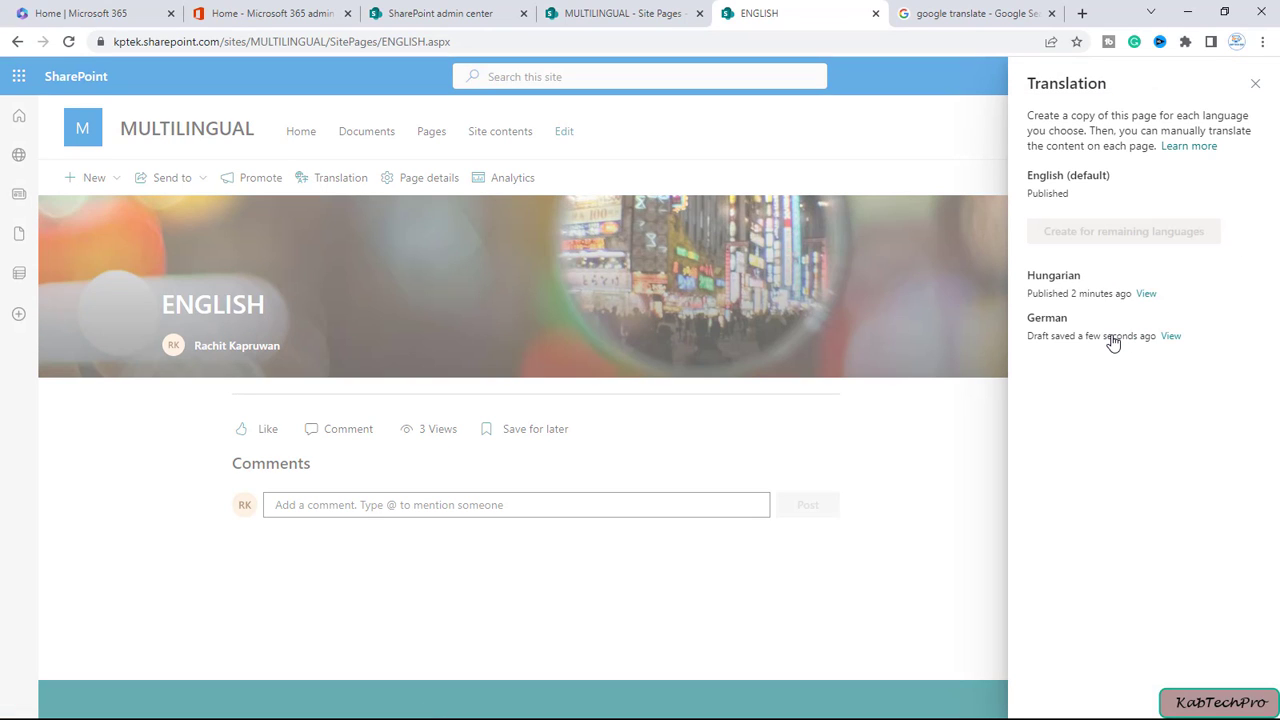
pyautogui.click(1258, 84)
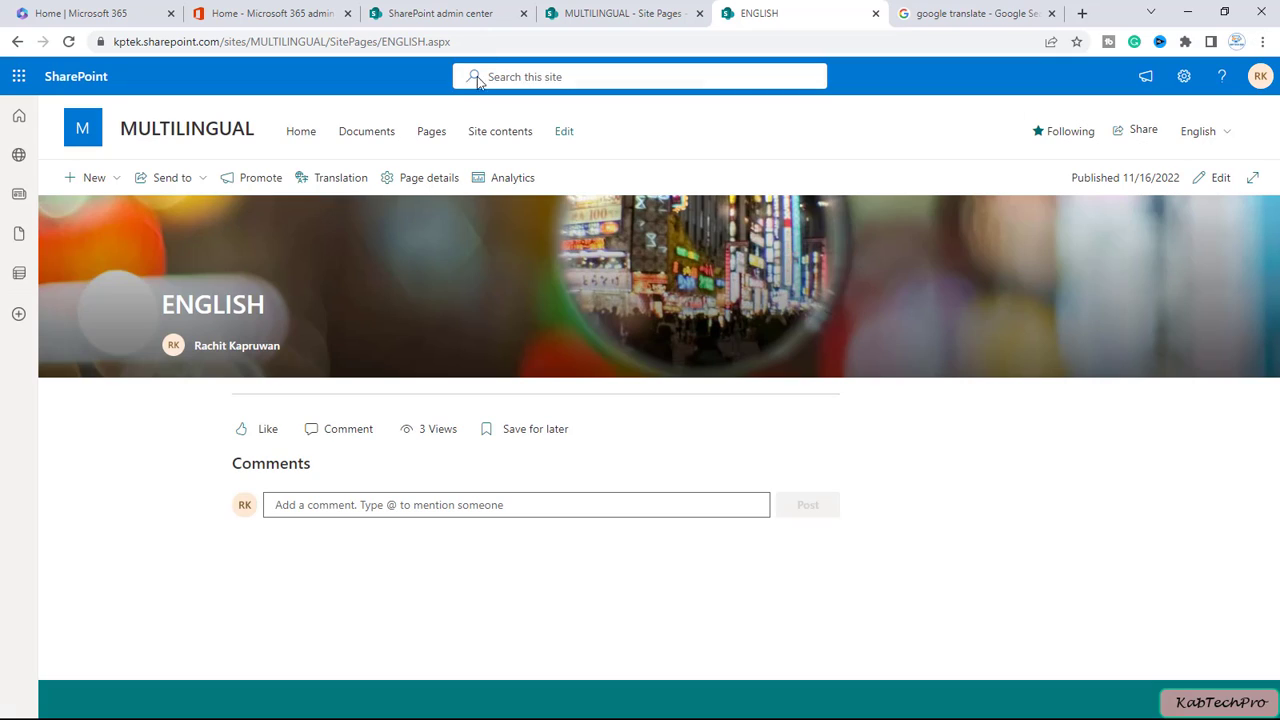
pyautogui.click(434, 138)
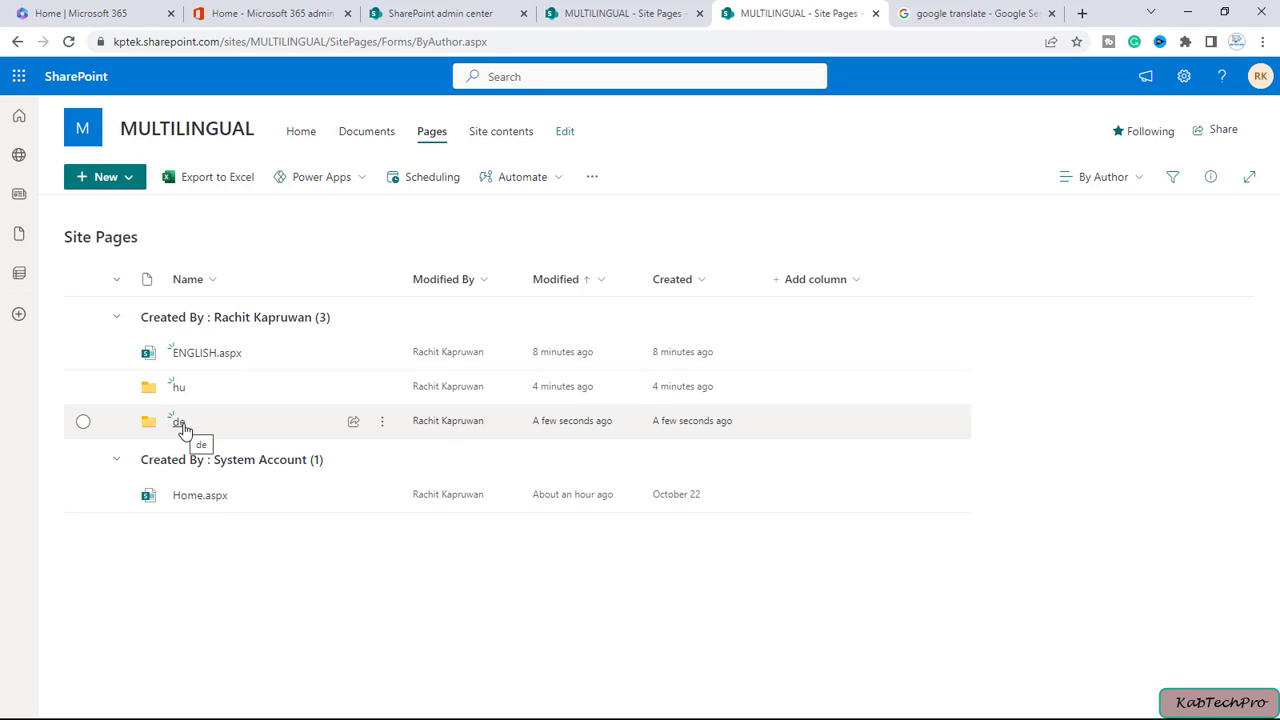
# Open the de folder holding the German copy of ENGLISH.aspx.
pyautogui.click(178, 423)
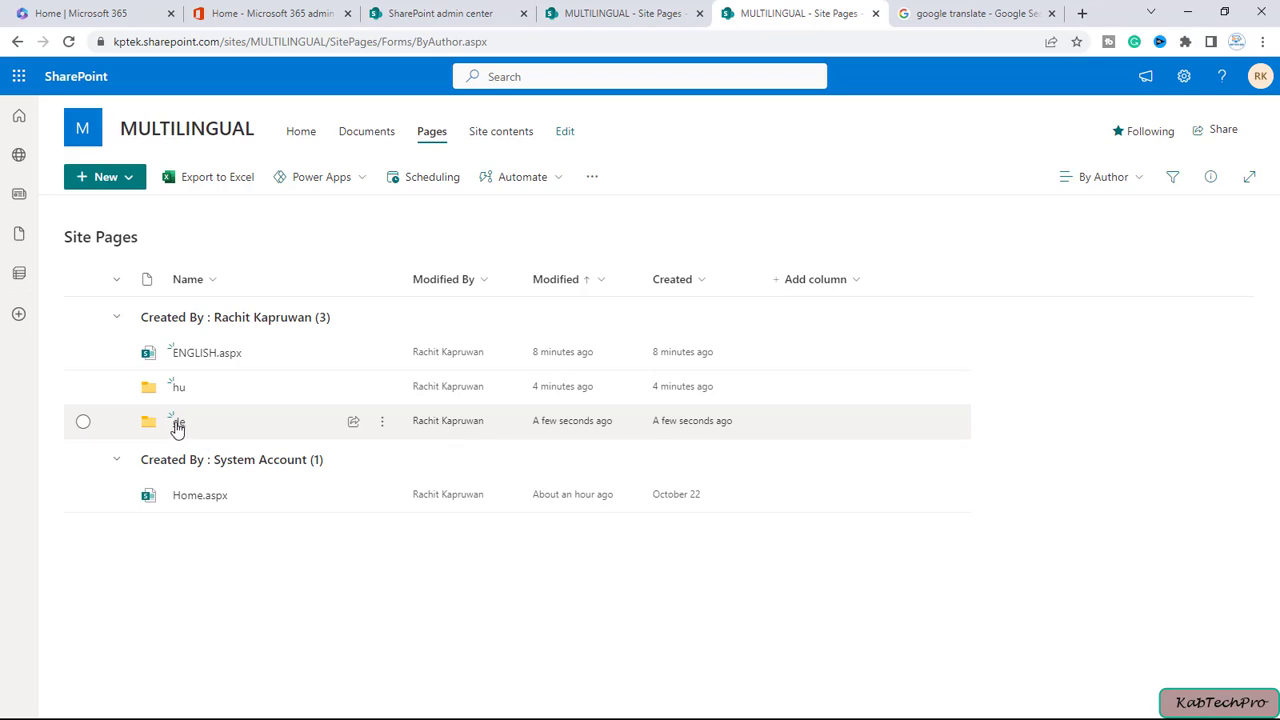